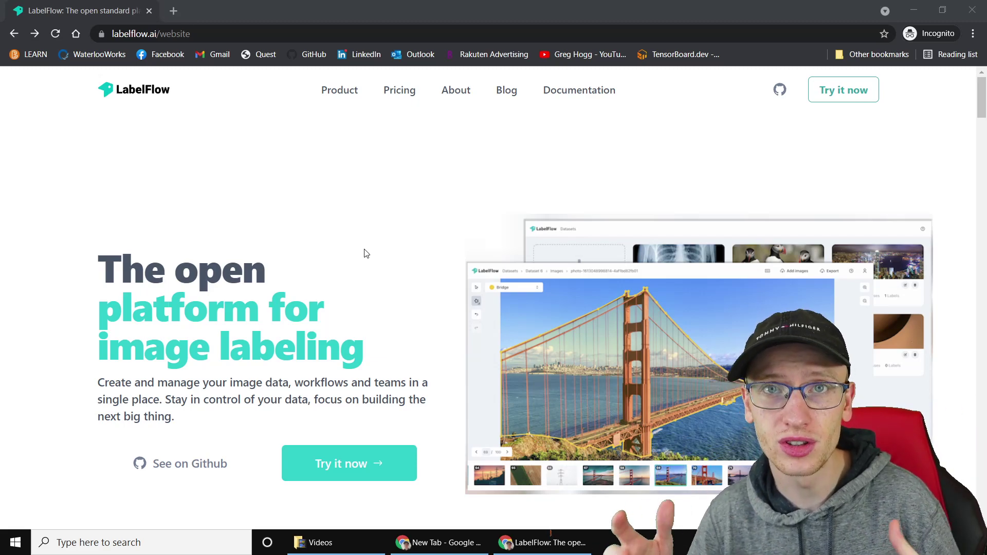
Bring the Chrome window showing the LabelFlow homepage to the front.
click(412, 189)
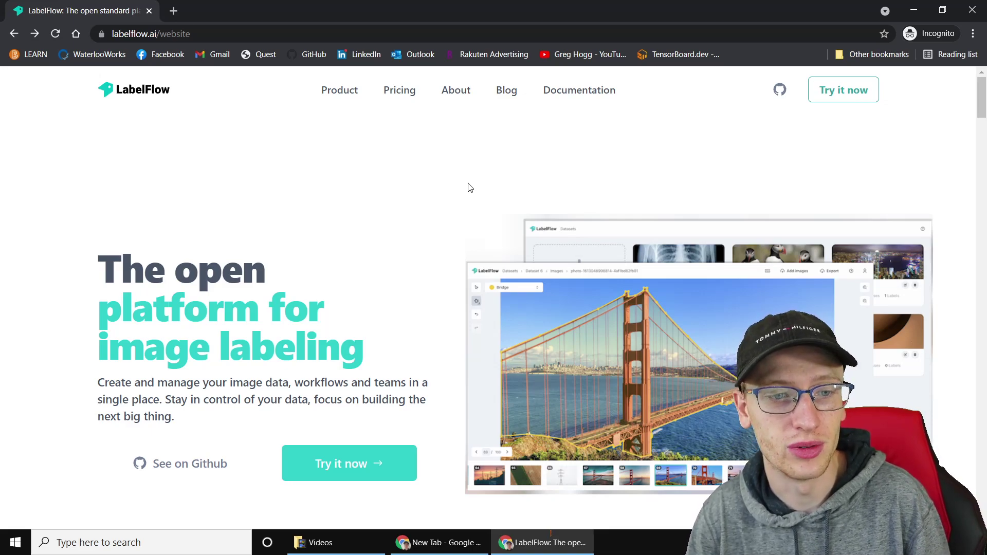
View the pricing section, then go back to the top of the LabelFlow home page.
click(397, 101)
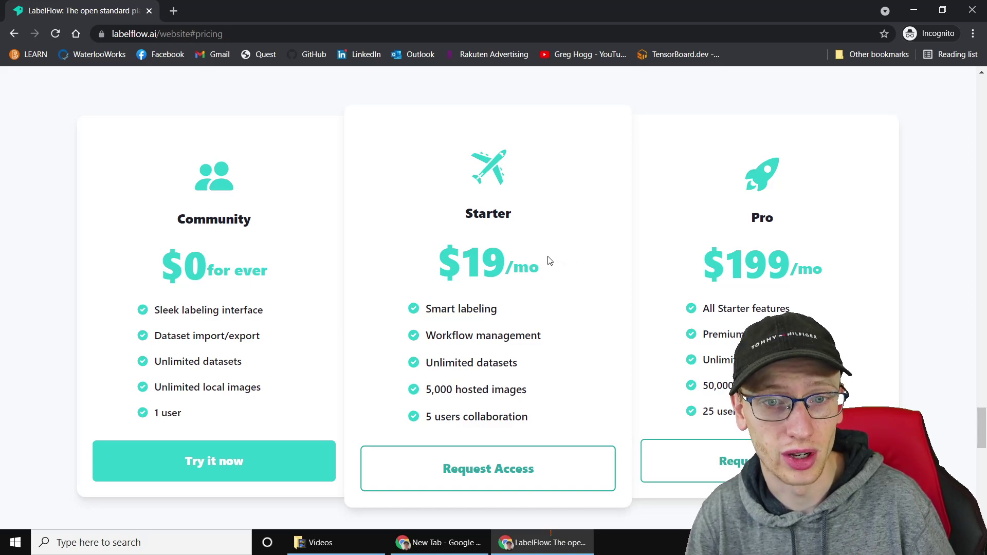
scroll(44, 84, up, 8)
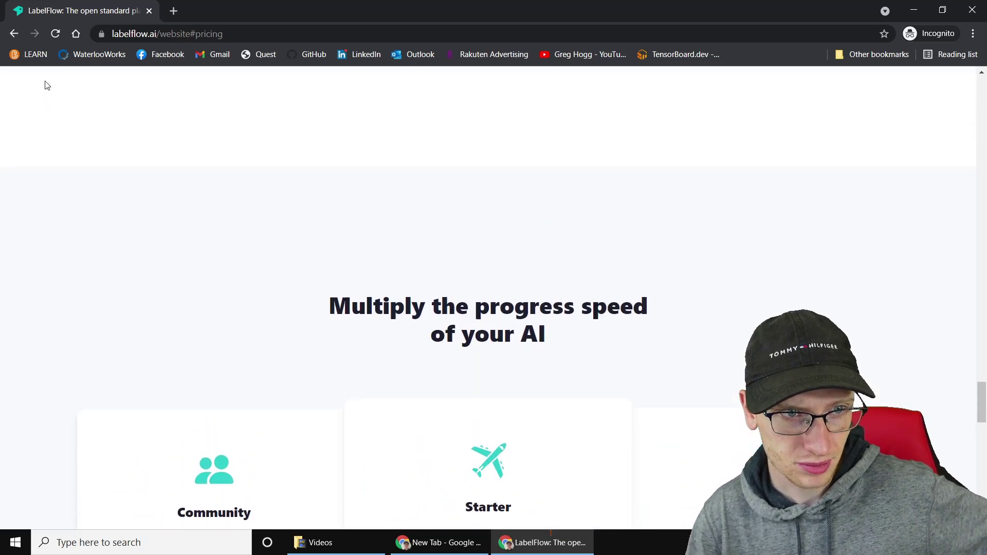
scroll(75, 143, up, 10)
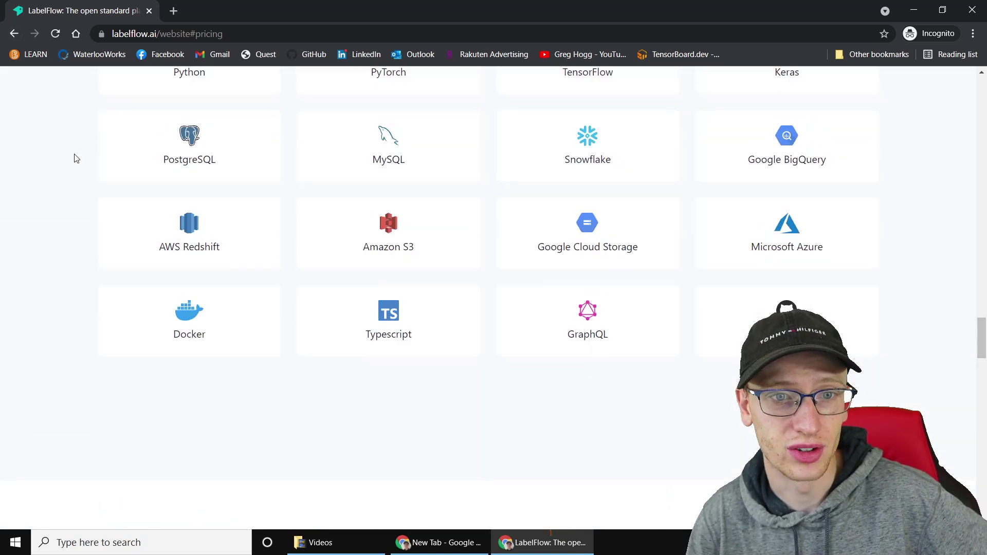
click(15, 34)
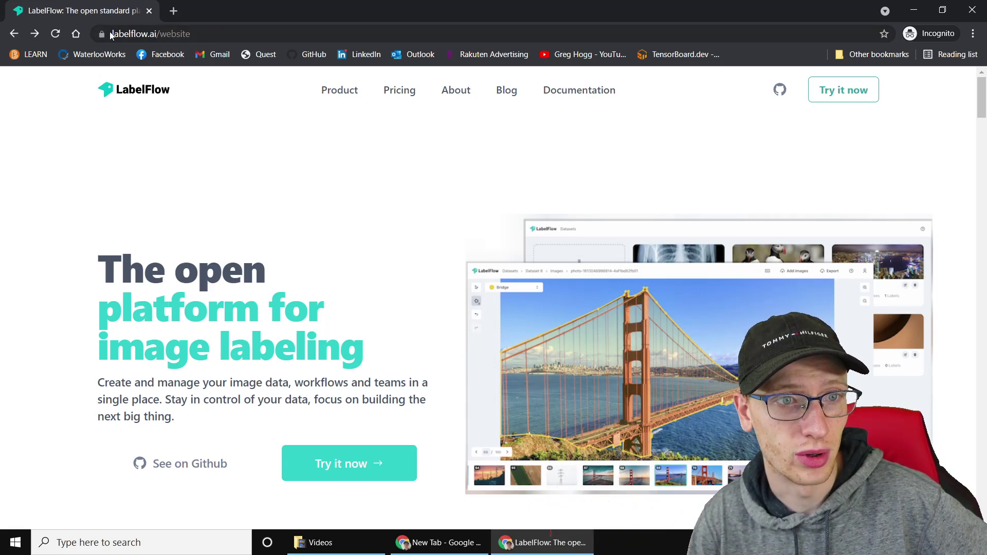
Load labelflow.ai, launch the labeling app and skip the welcome tutorial.
click(188, 33)
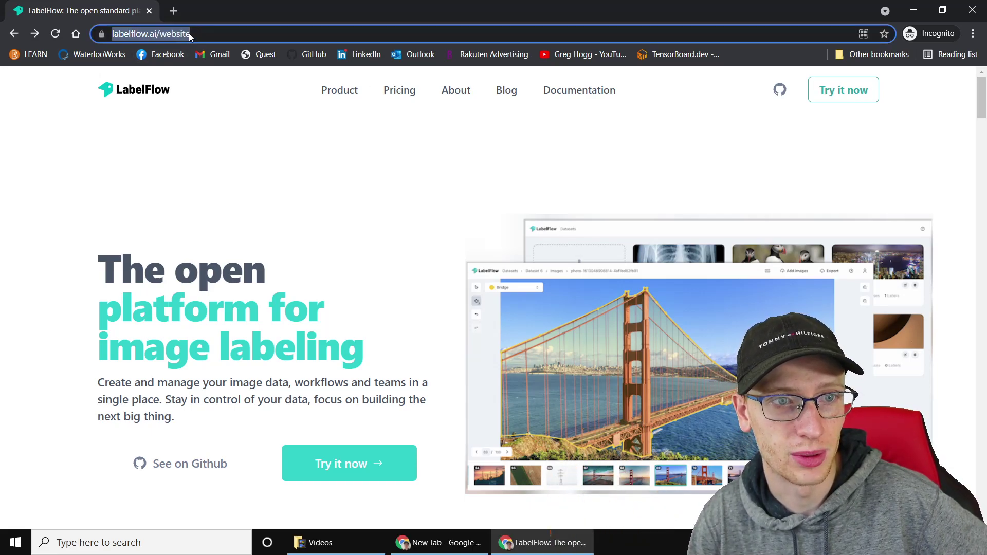
key(End)
key(BackSpace)
key(BackSpace)
key(BackSpace)
key(BackSpace)
key(BackSpace)
key(BackSpace)
key(BackSpace)
key(BackSpace)
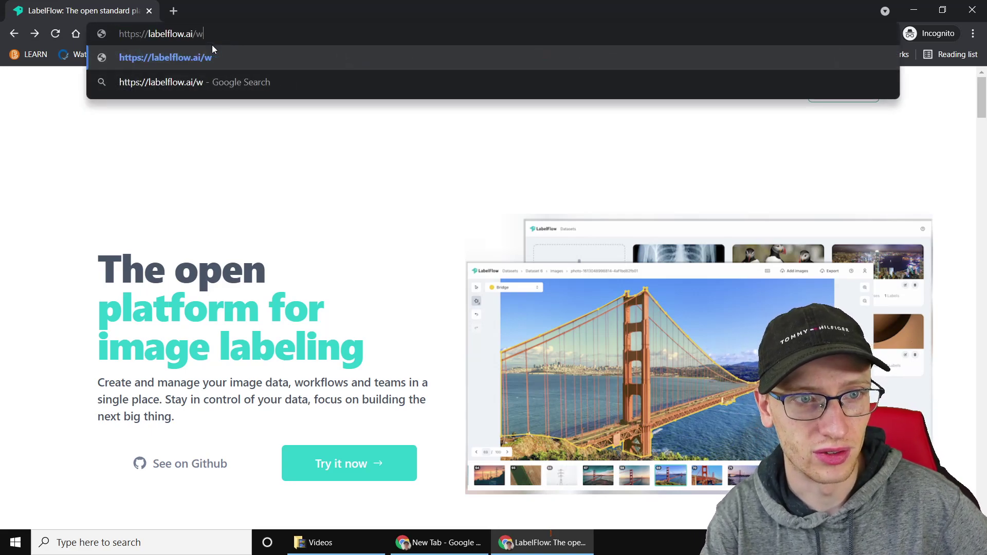
key(Return)
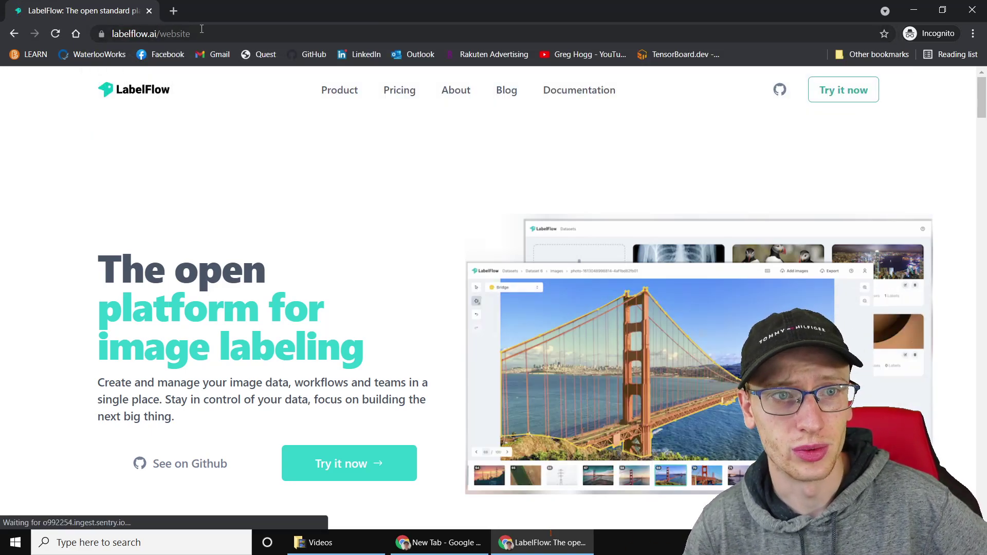
click(379, 465)
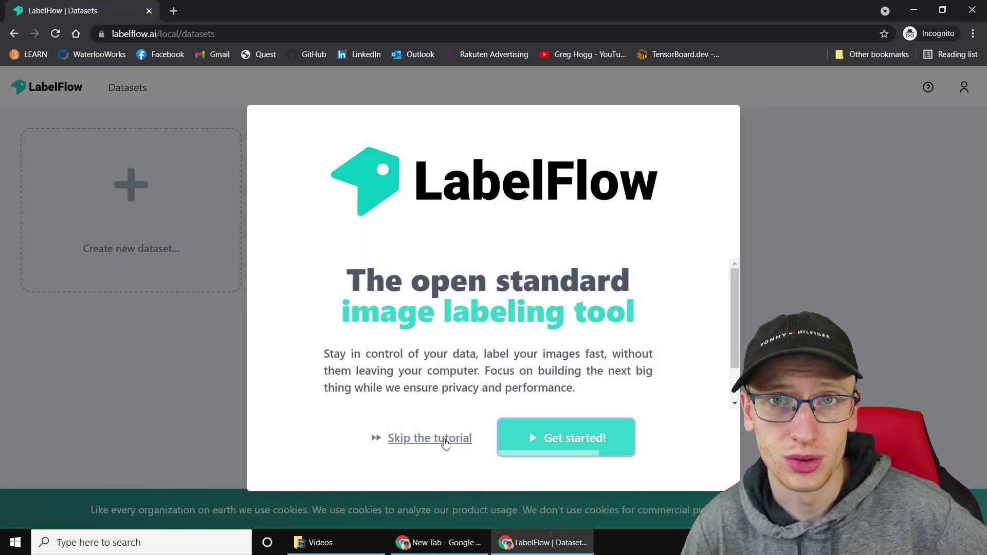
click(445, 442)
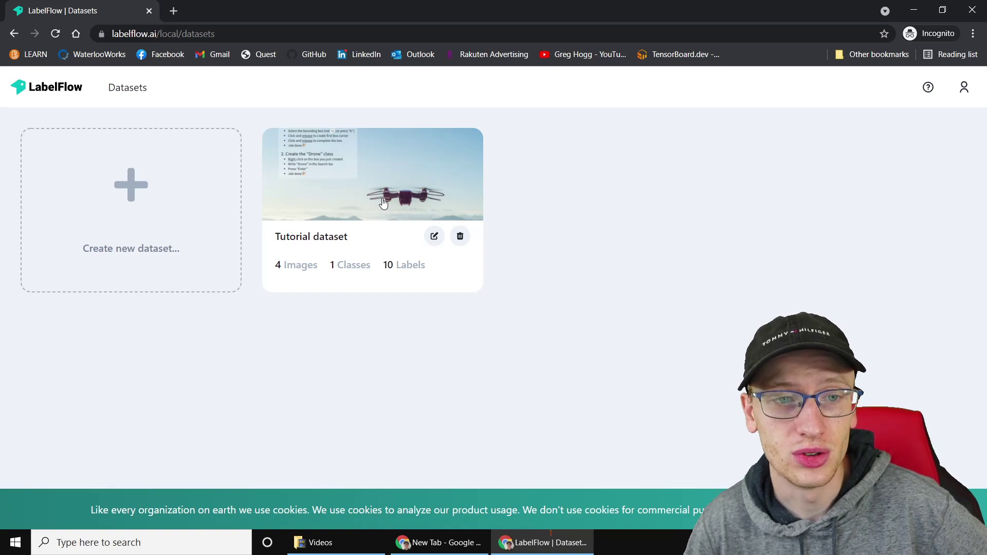
Open tutorial-image-1 from the Tutorial dataset and pan the drone into view.
click(383, 203)
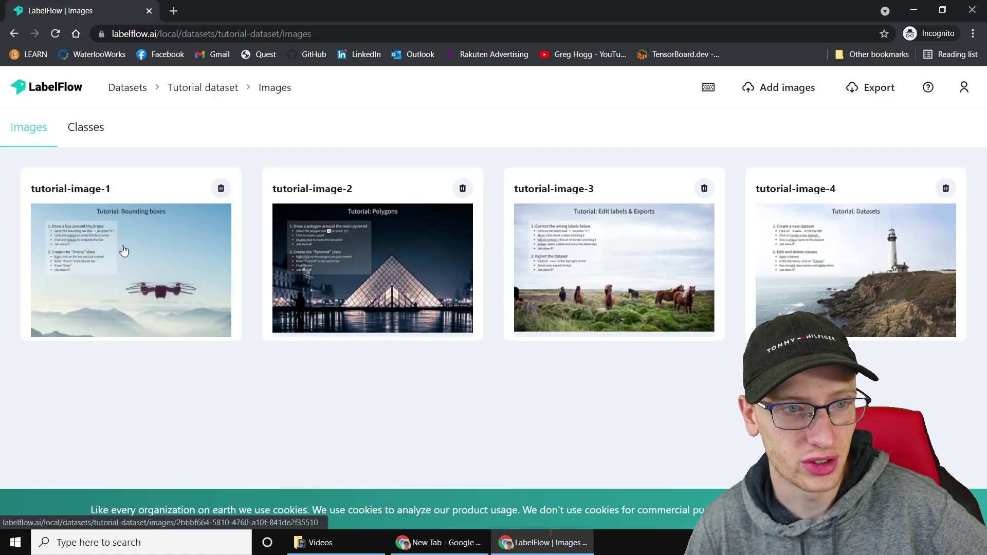
click(128, 250)
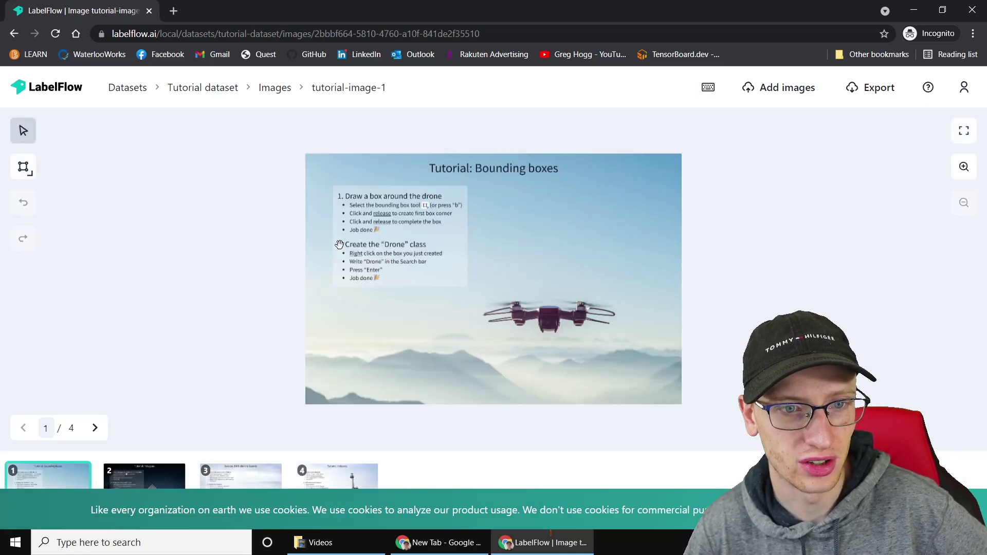
scroll(463, 263, up, 5)
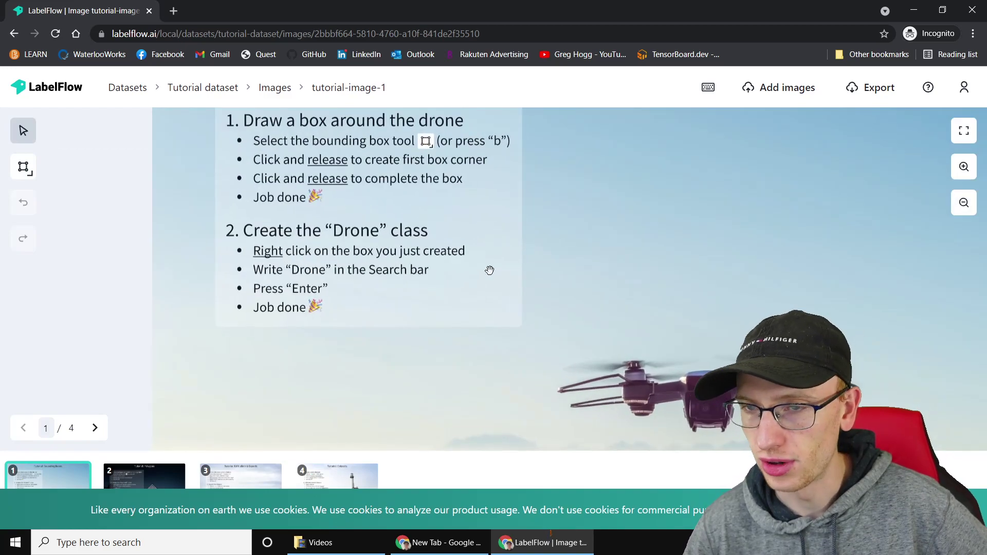
scroll(489, 270, down, 3)
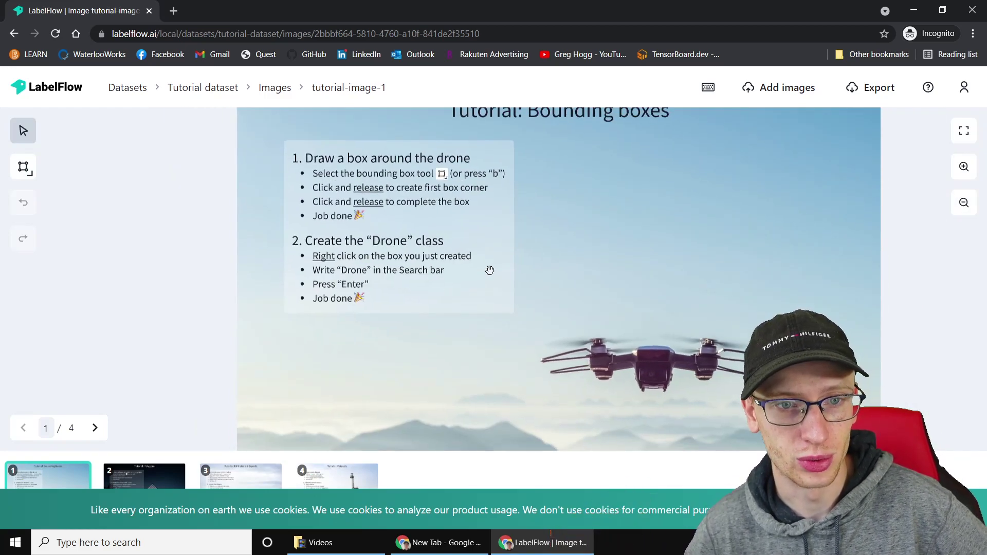
scroll(511, 234, up, 3)
scroll(591, 313, down, 2)
scroll(619, 323, up, 1)
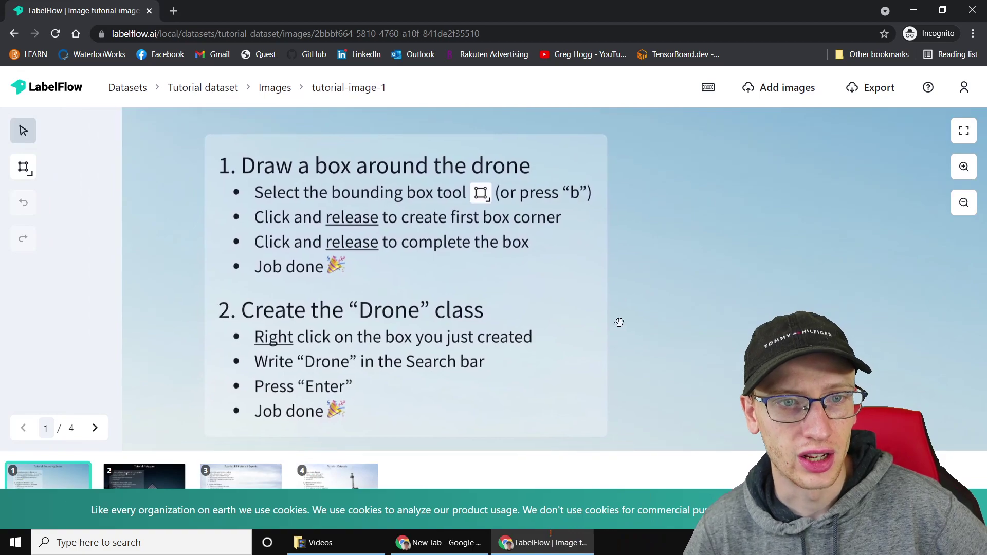
scroll(562, 242, down, 2)
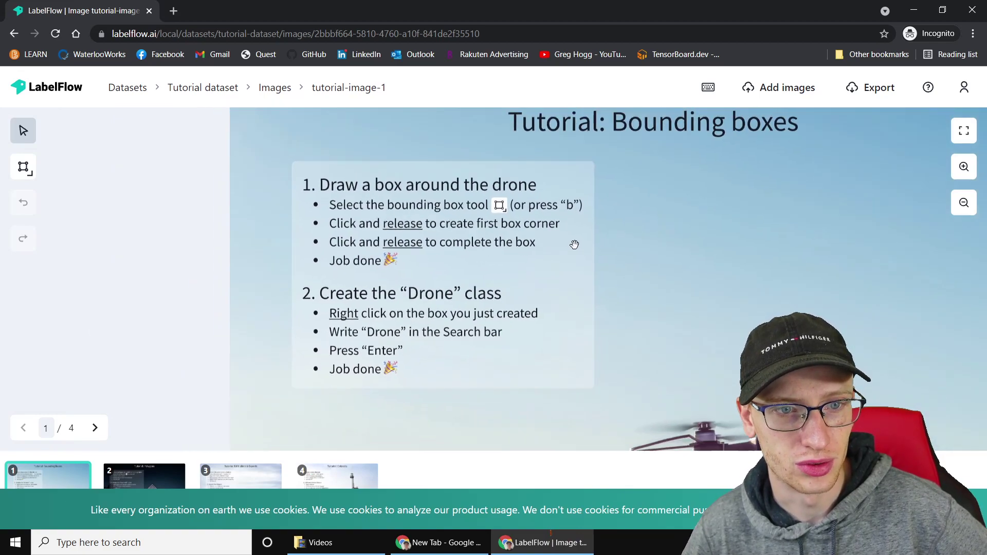
drag(661, 275, 553, 234)
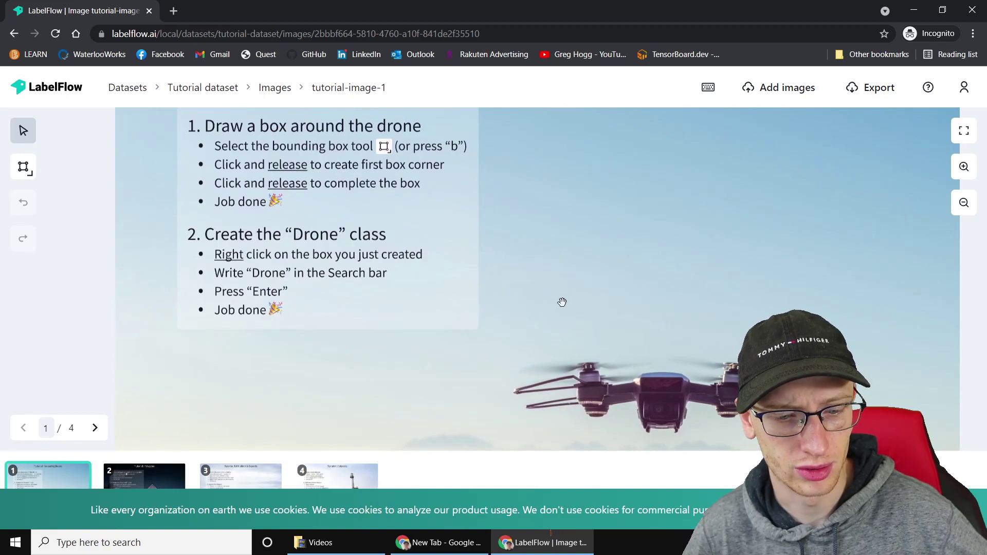
Draw a bounding box around the drone with the box tool.
key(b)
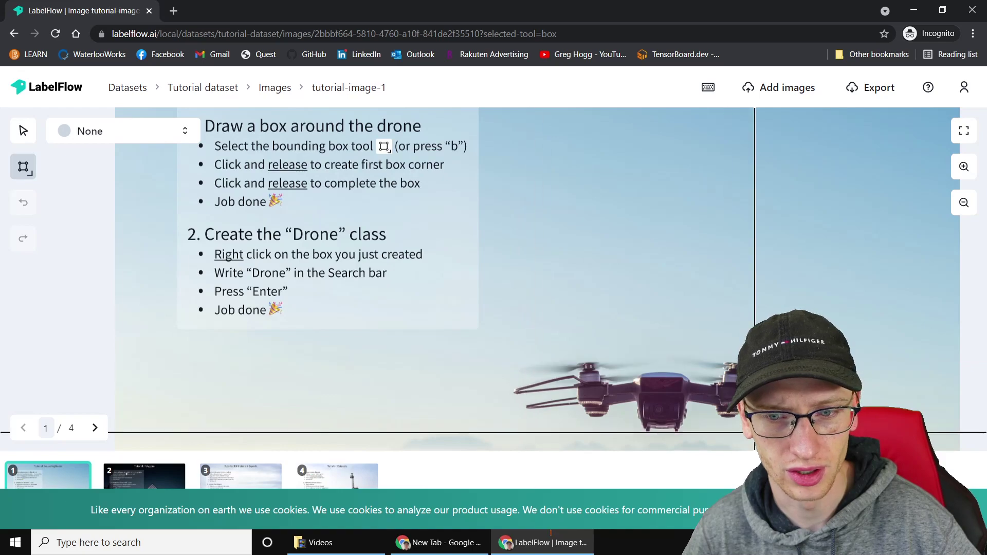
click(795, 509)
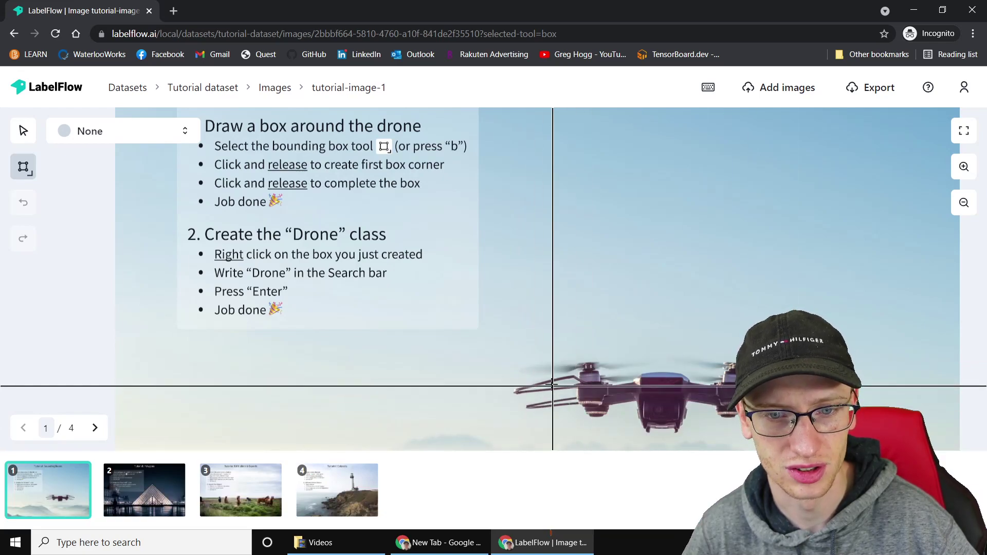
click(513, 359)
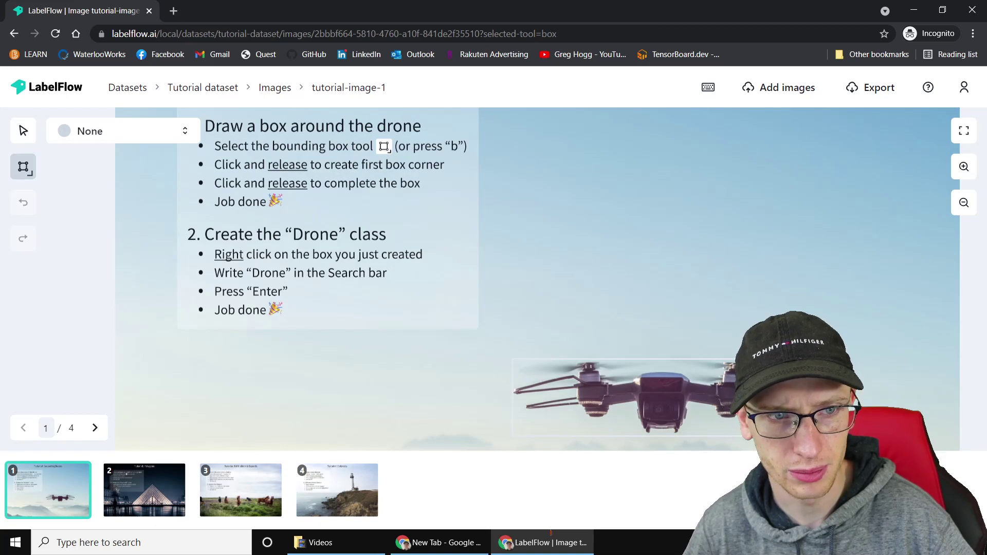
click(712, 436)
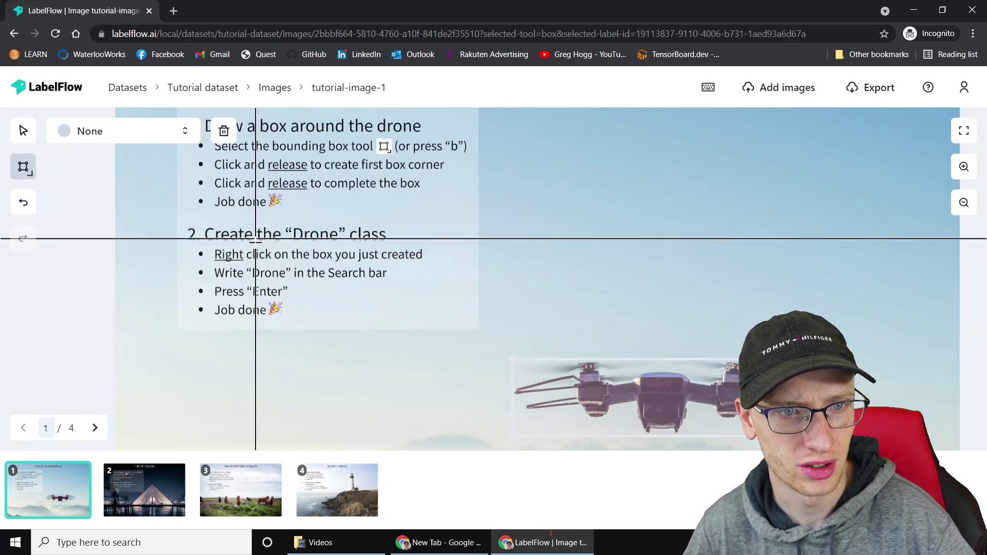
scroll(669, 363, down, 2)
scroll(730, 386, down, 2)
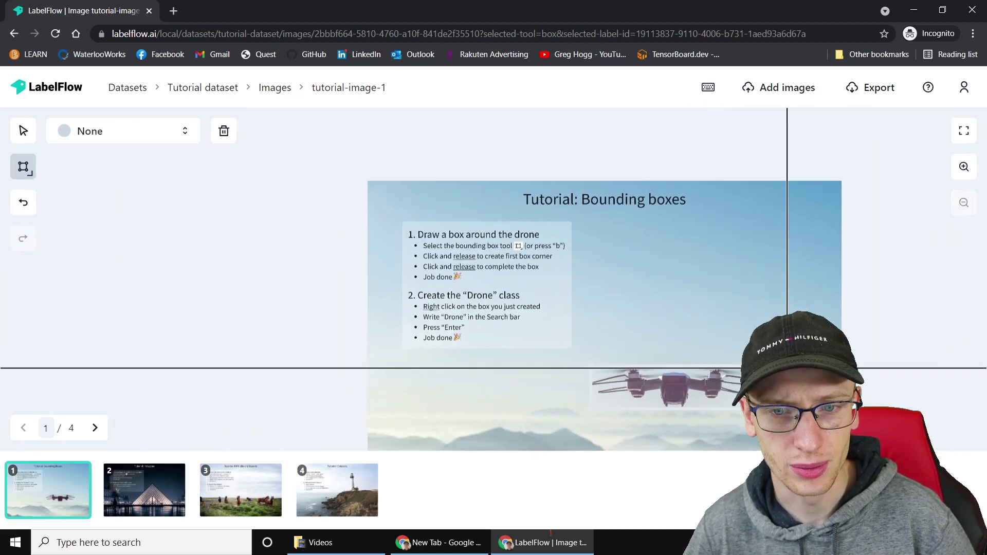
scroll(587, 314, up, 1)
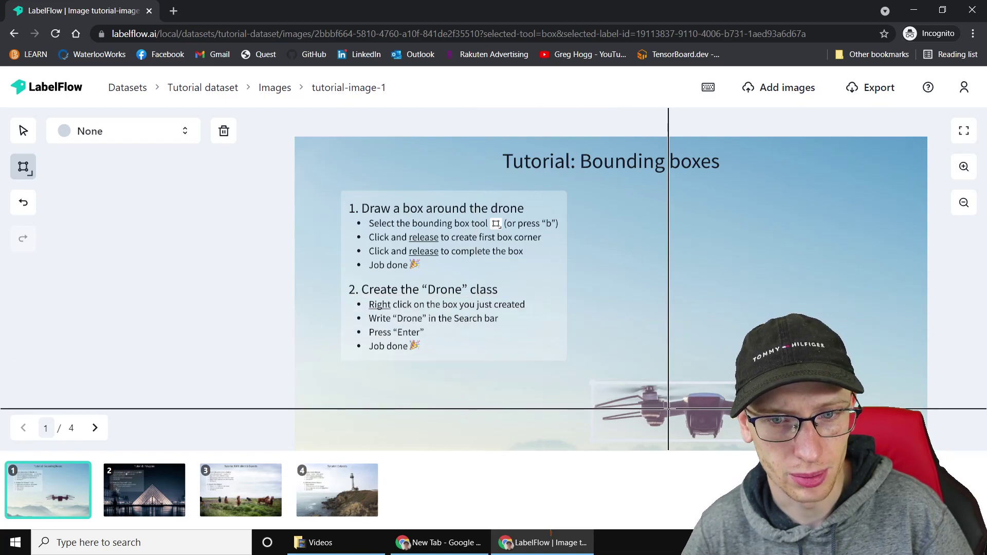
Label the drone box with a newly created Drone class.
right_click(669, 386)
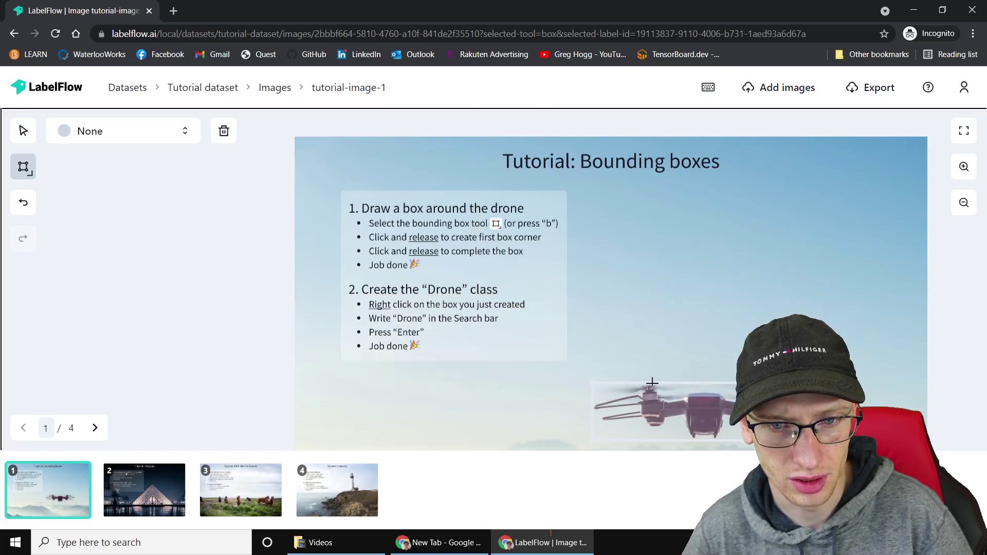
scroll(665, 385, up, 3)
scroll(634, 386, up, 2)
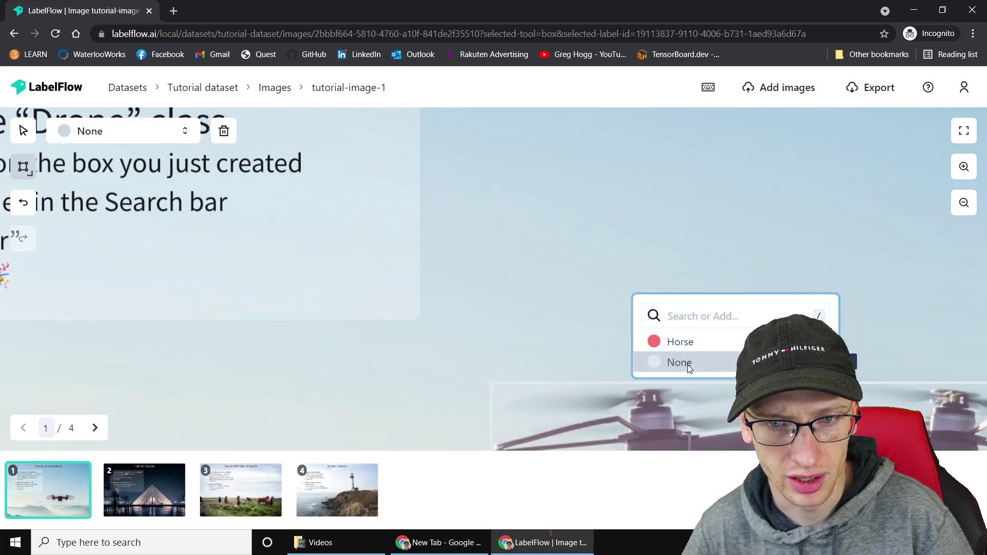
click(690, 311)
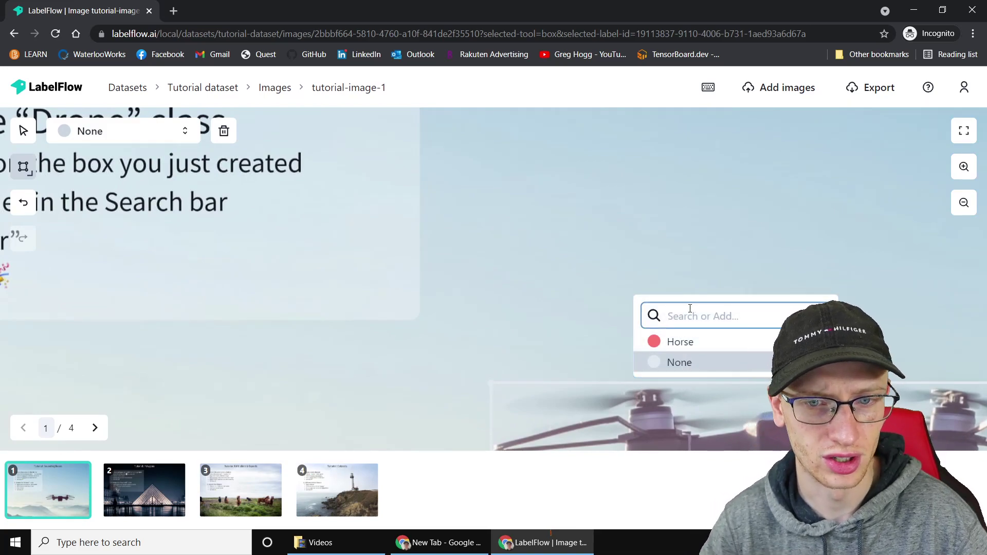
text(Drone)
key(Return)
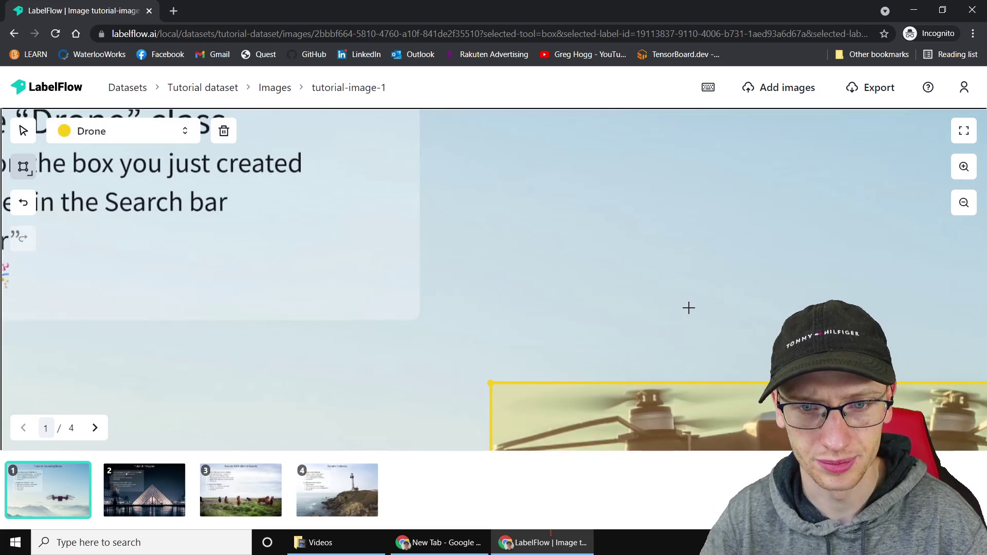
scroll(678, 313, down, 3)
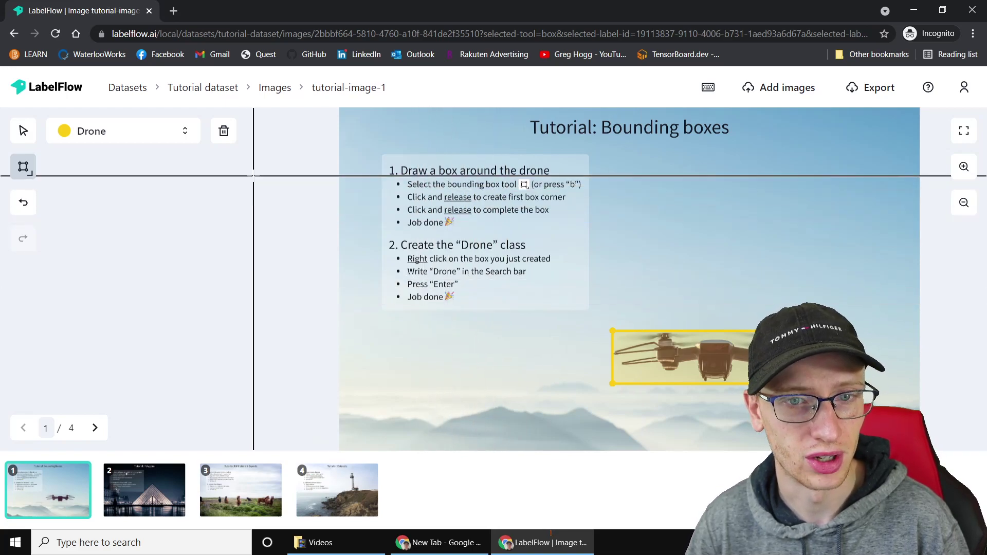
scroll(445, 198, down, 3)
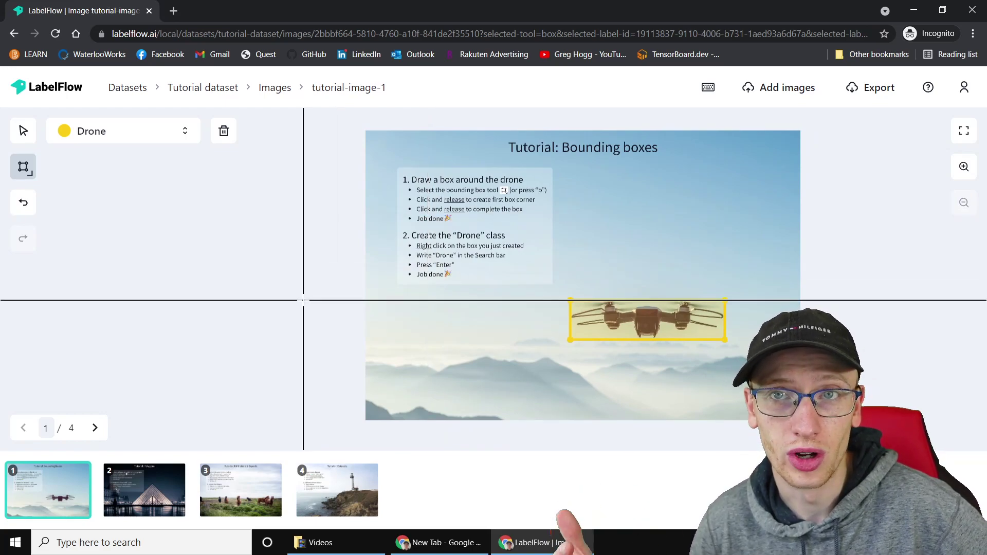
Open tutorial-image-2, the Polygons slide.
click(144, 491)
scroll(437, 265, up, 5)
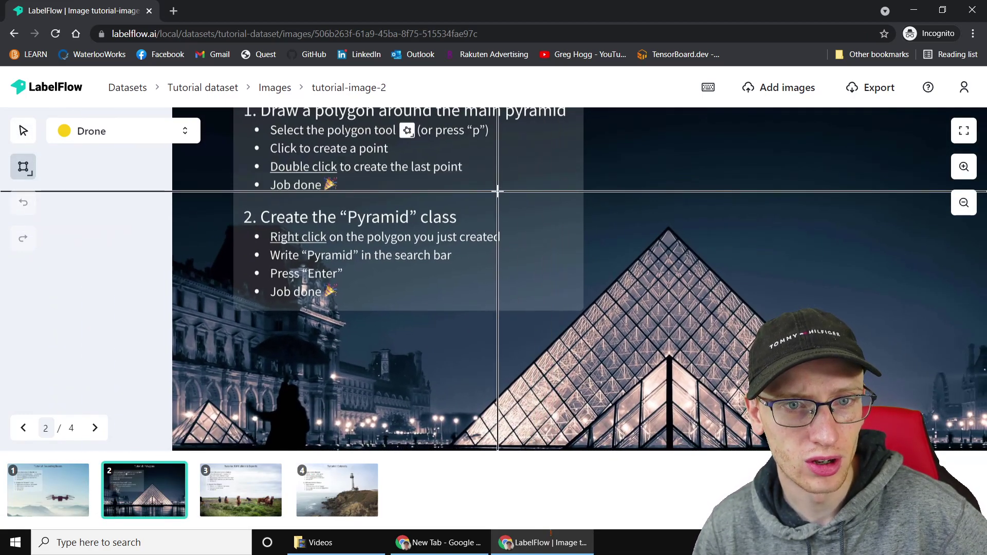
scroll(531, 192, down, 2)
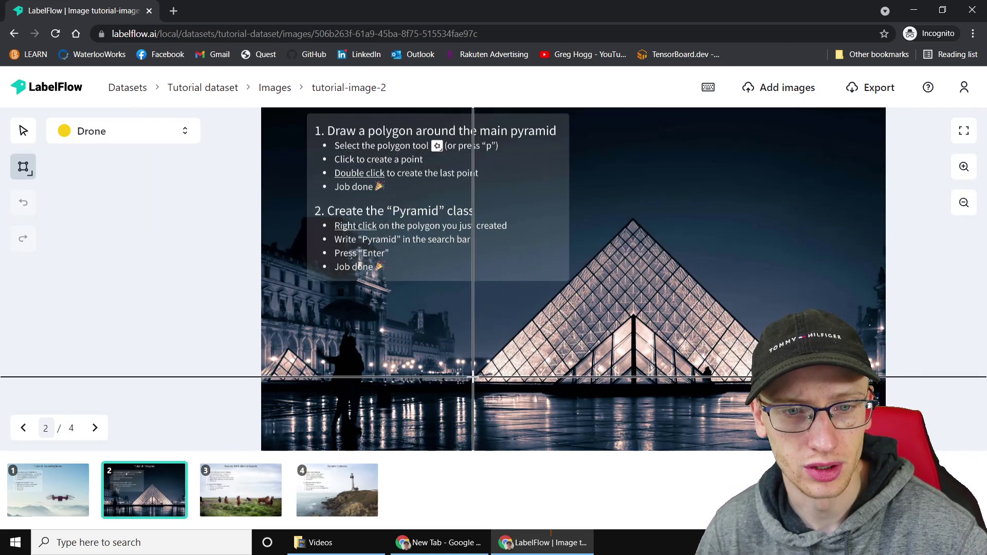
Trace a closed polygon around the main pyramid through its base corners and apex.
key(p)
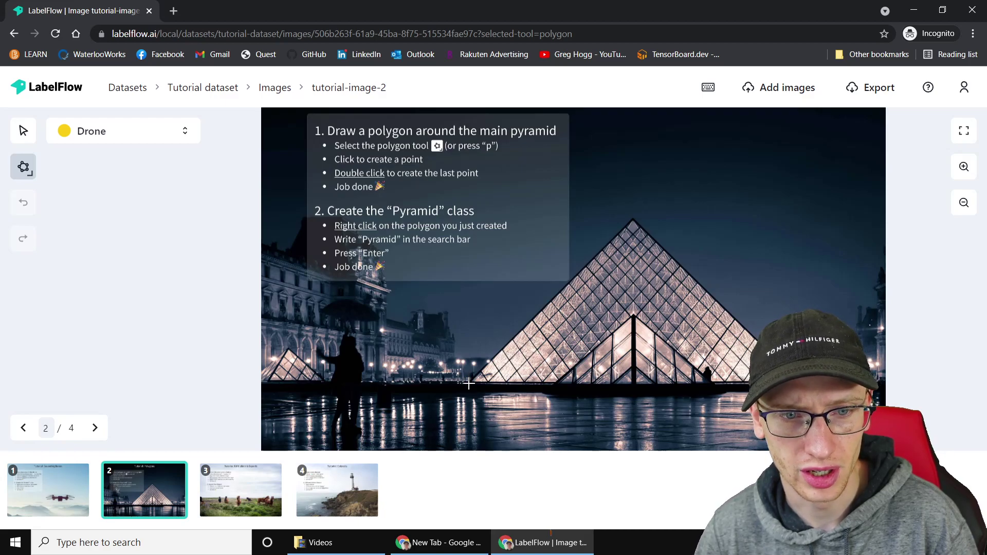
click(469, 384)
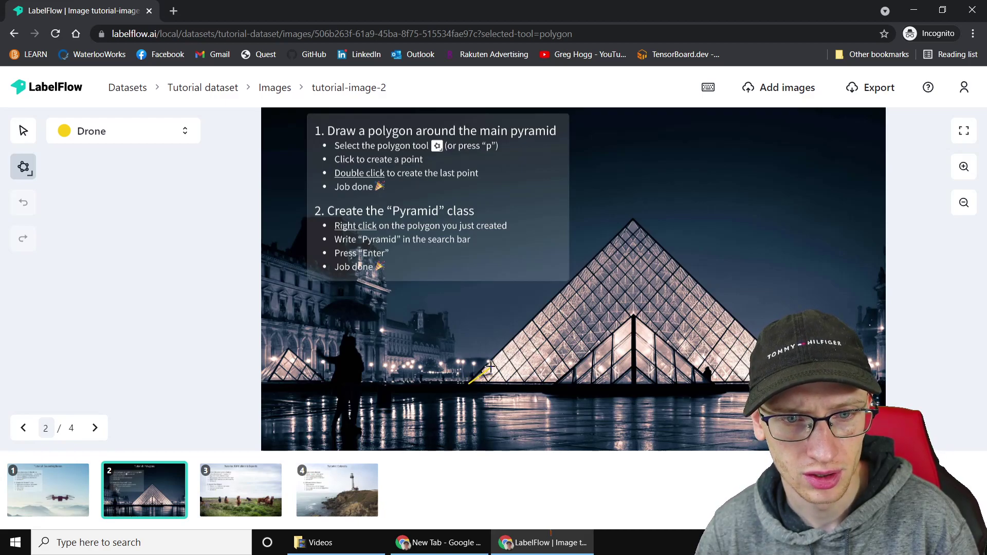
click(634, 218)
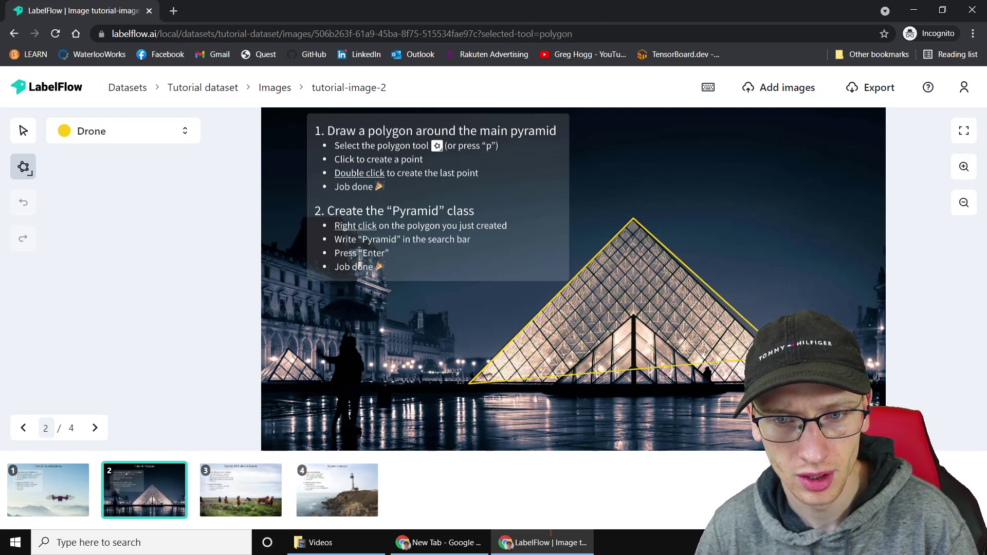
double_click(760, 381)
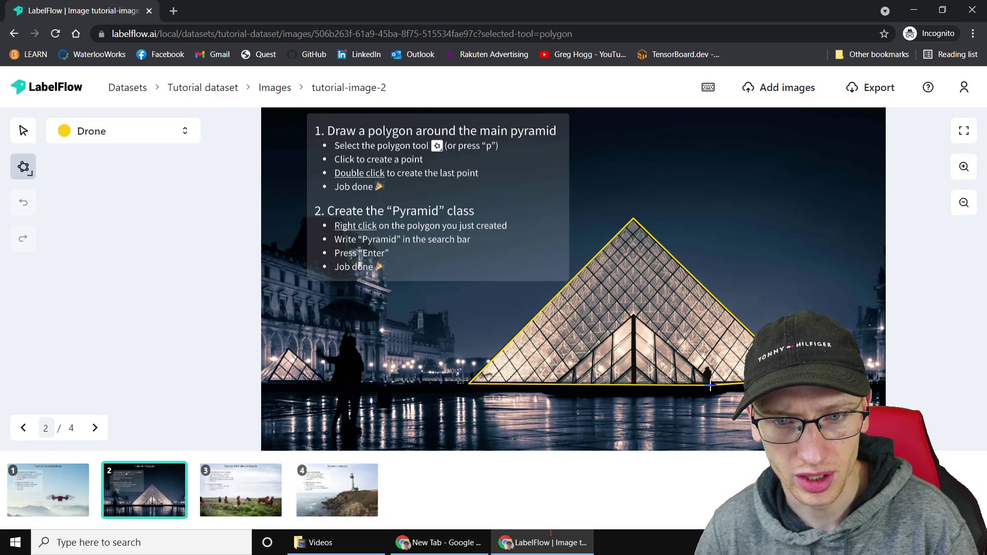
click(470, 383)
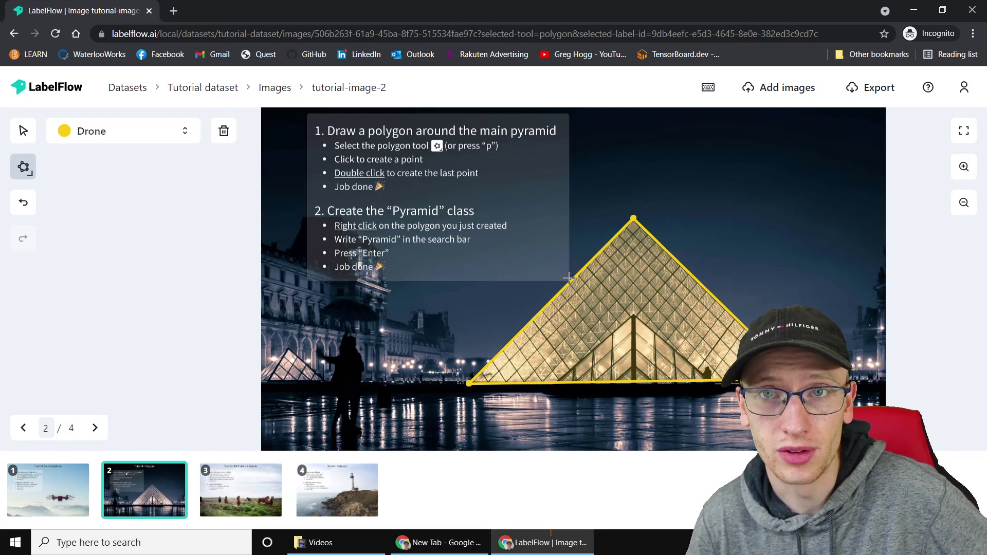
Assign the pyramid polygon a newly created Pyramid class.
click(220, 494)
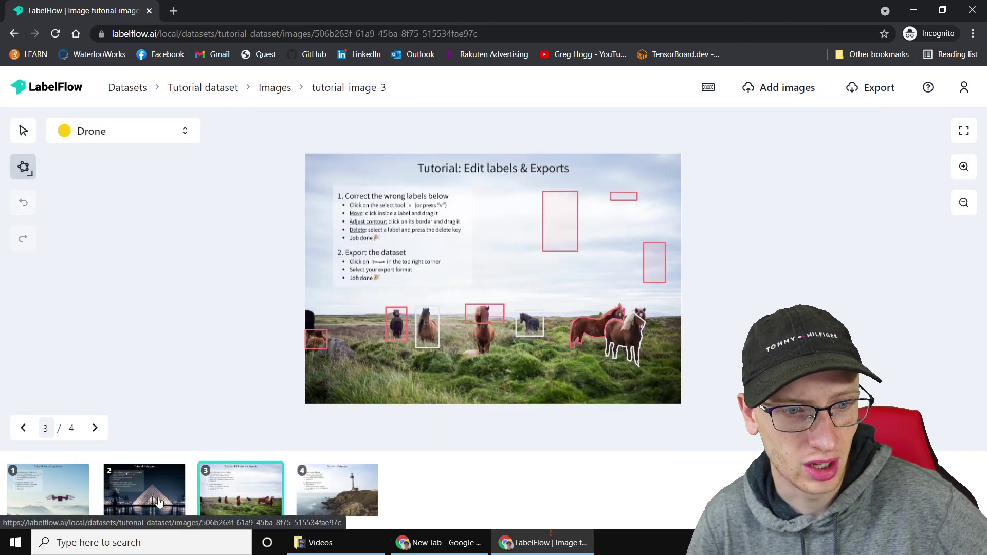
click(159, 502)
right_click(521, 301)
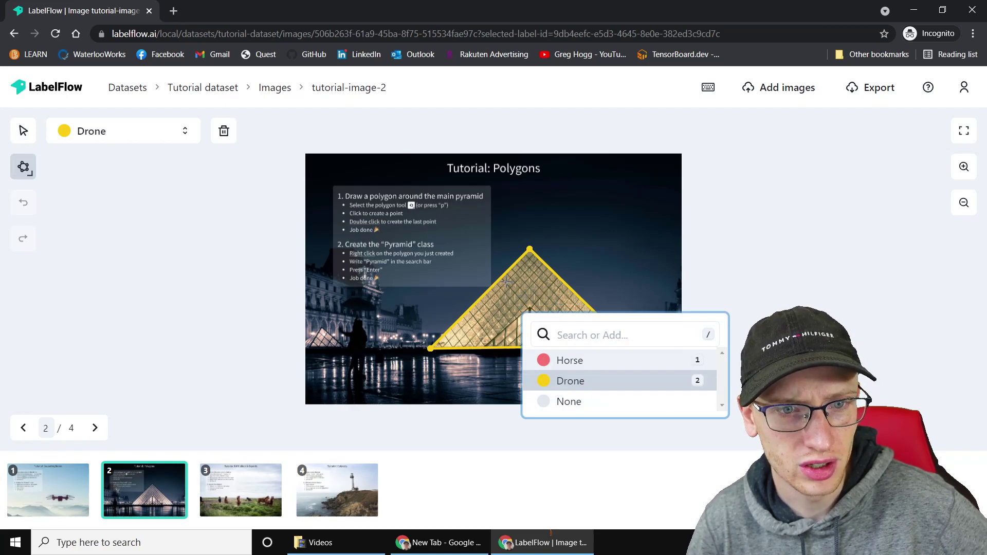
click(608, 342)
text(P)
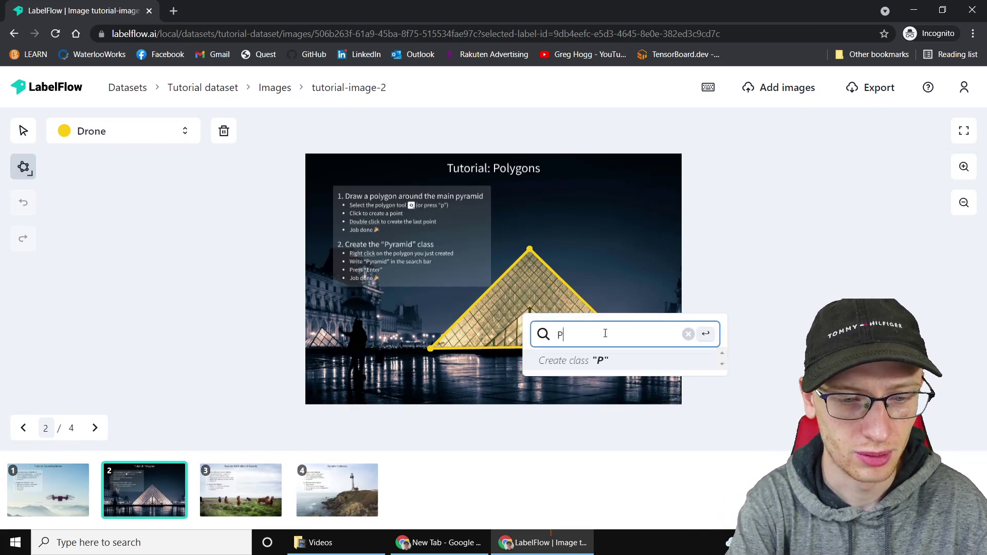
text(yramid)
key(Return)
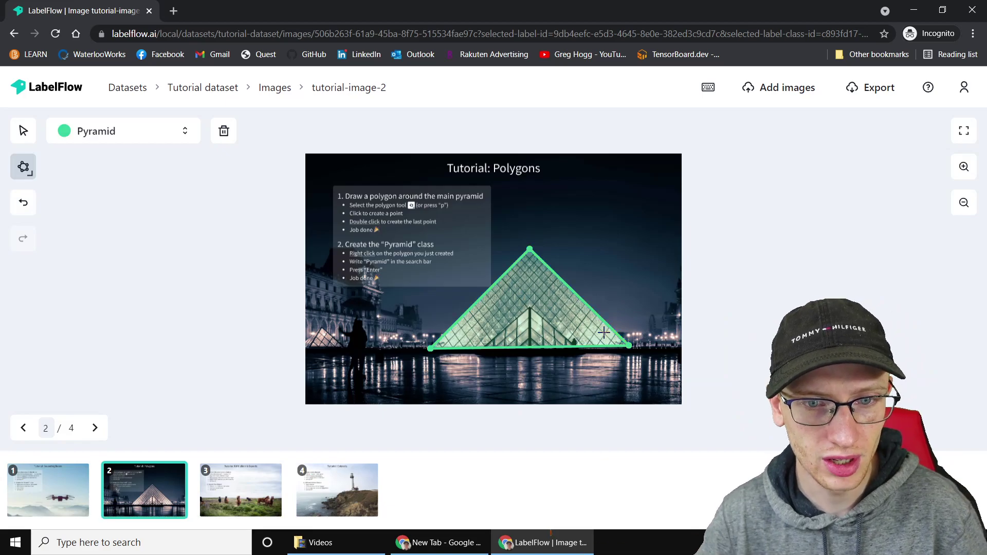
Open tutorial-image-3 and zoom and pan the view toward the horse labels.
click(283, 501)
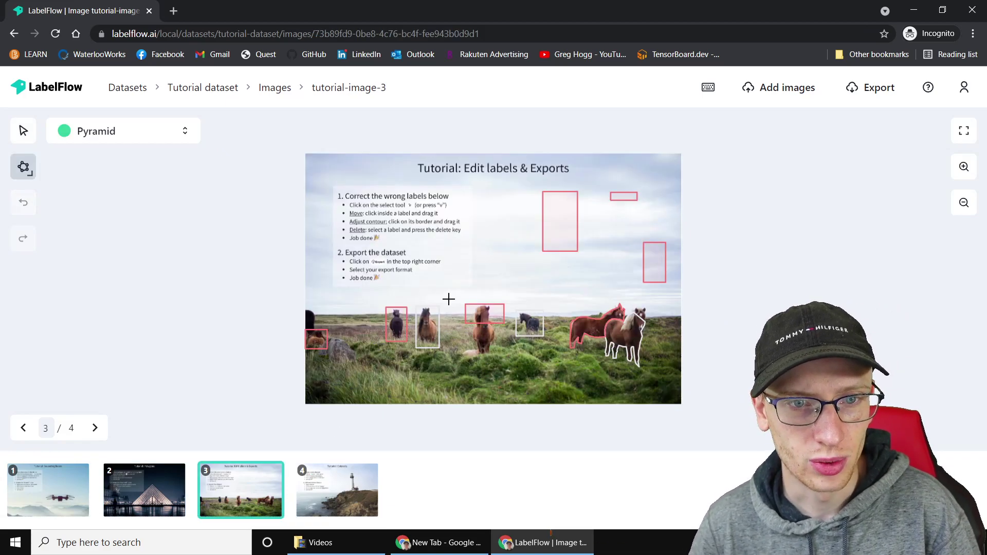
scroll(480, 270, up, 2)
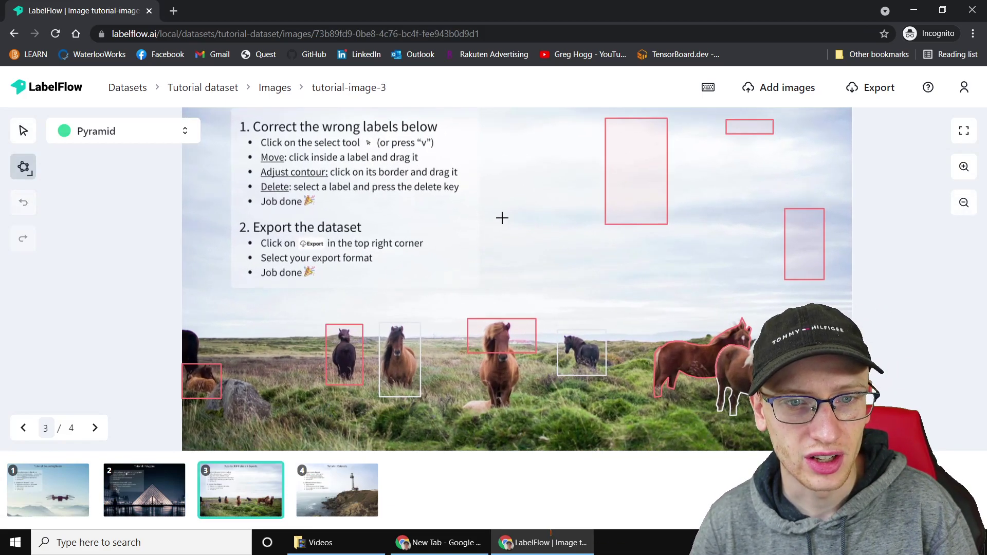
drag(511, 208, 512, 267)
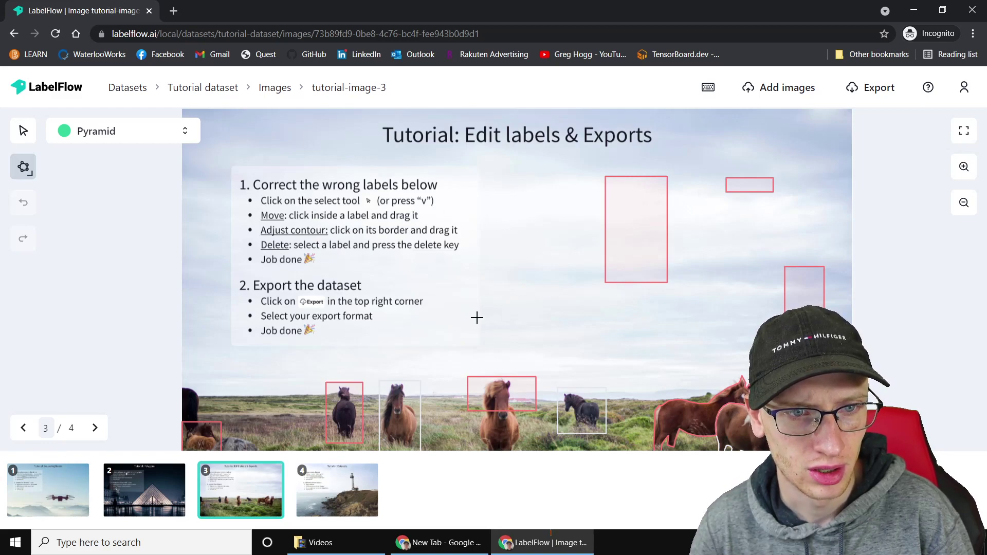
drag(477, 316, 479, 286)
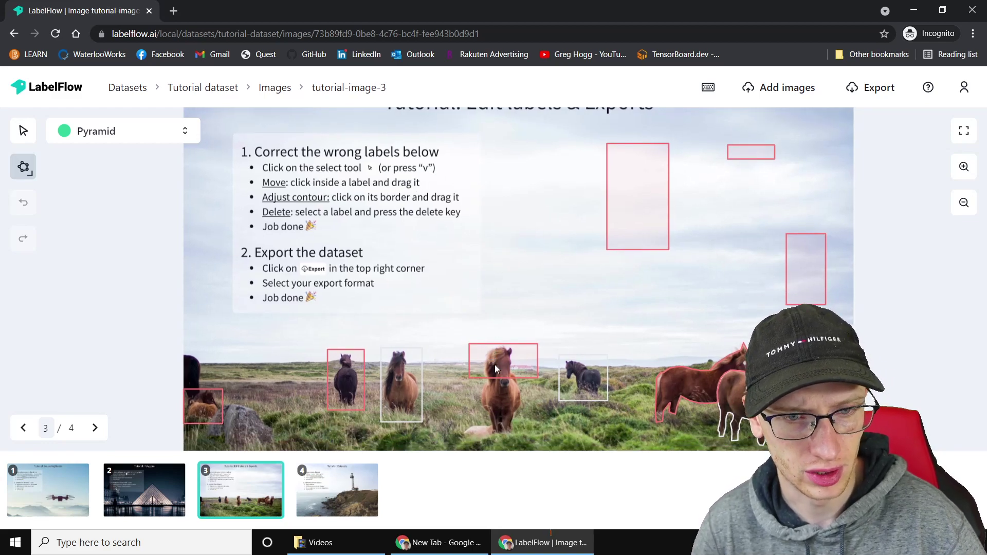
Drag the middle brown horse's box corner down so it covers the whole horse.
key(v)
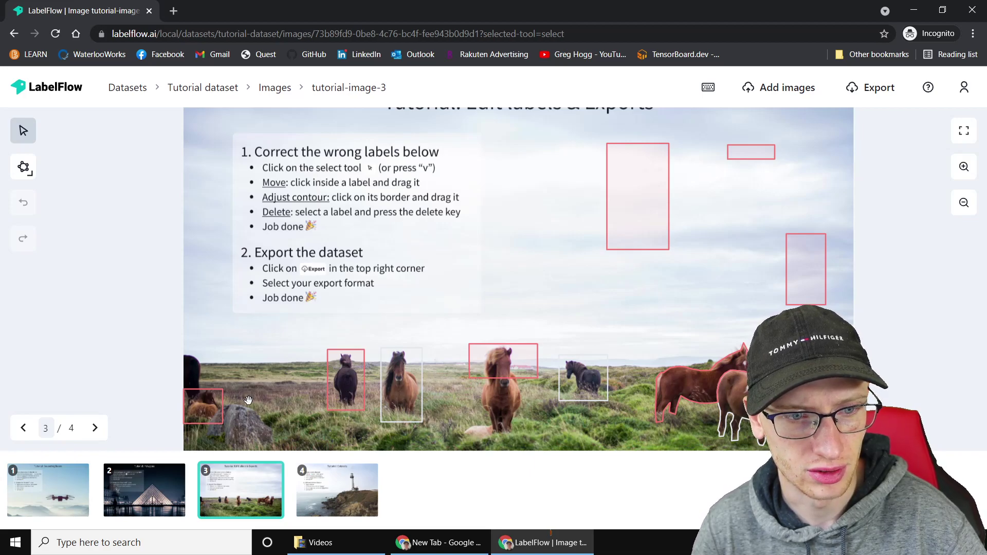
click(202, 421)
click(246, 357)
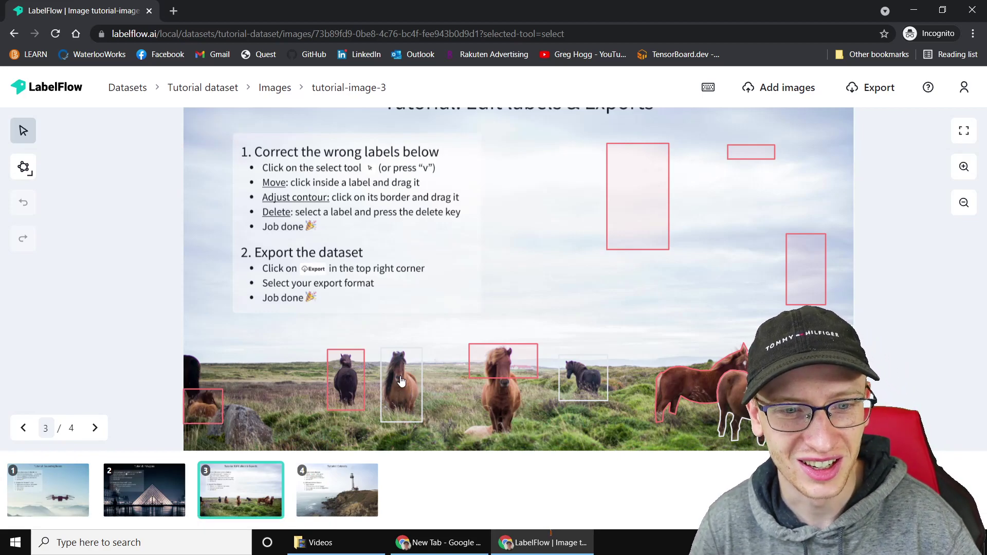
click(516, 377)
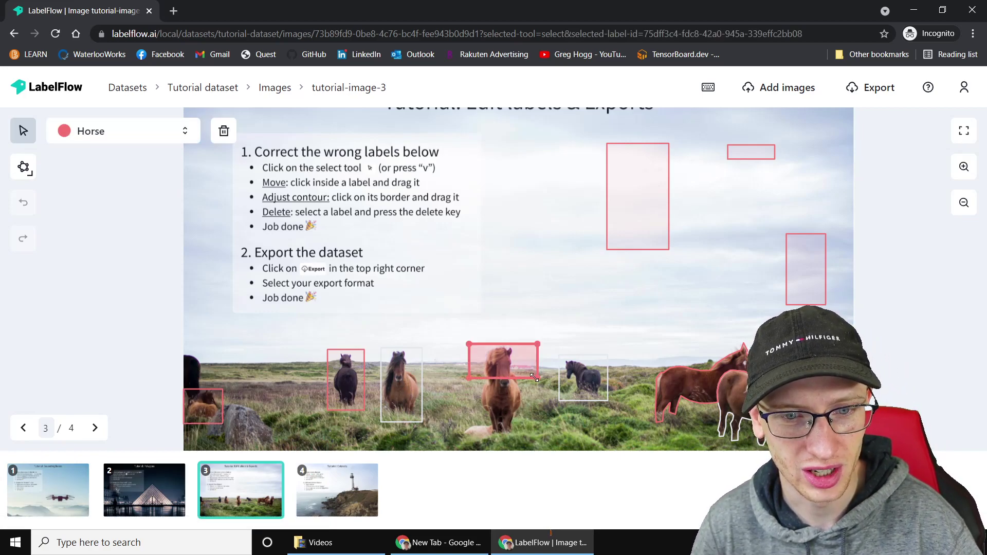
drag(535, 378, 531, 436)
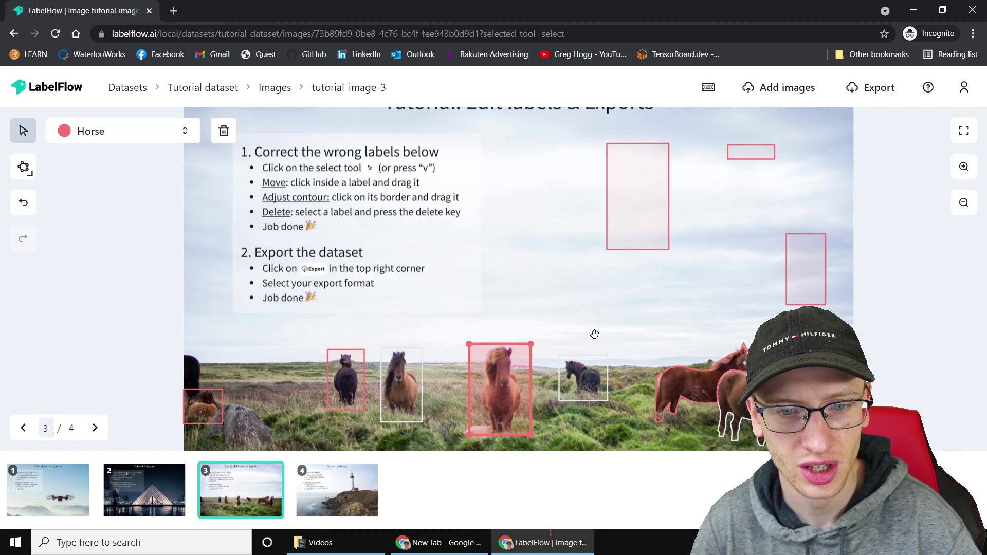
click(571, 329)
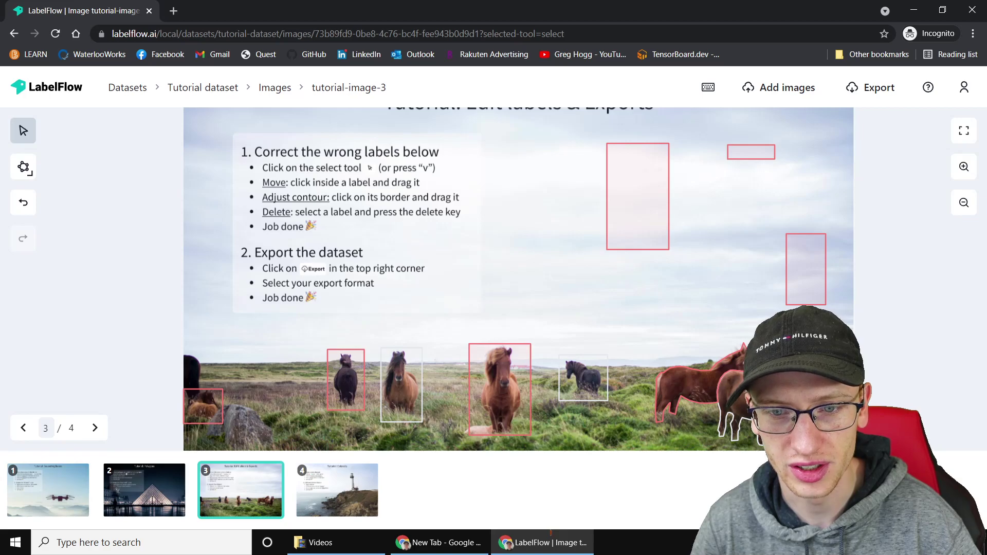
click(727, 411)
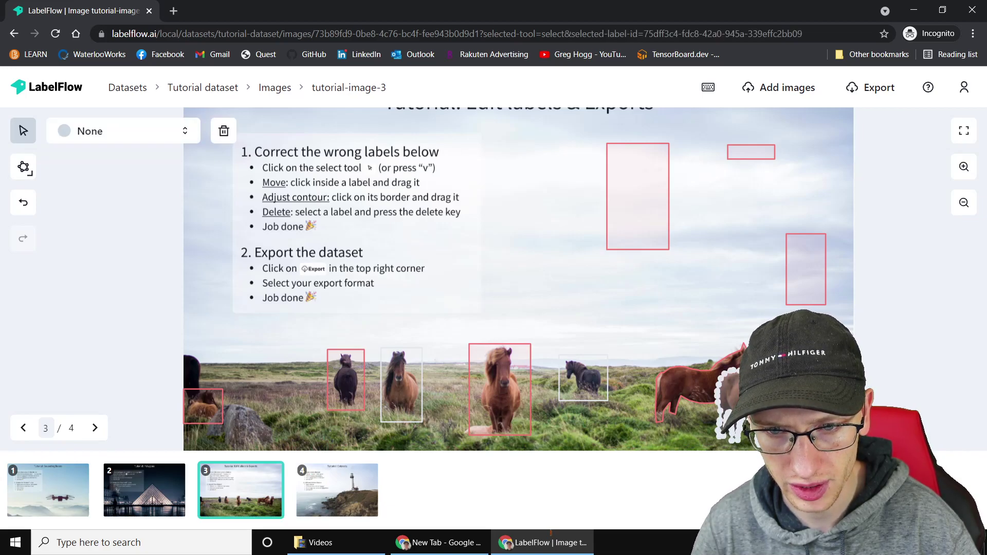
click(881, 369)
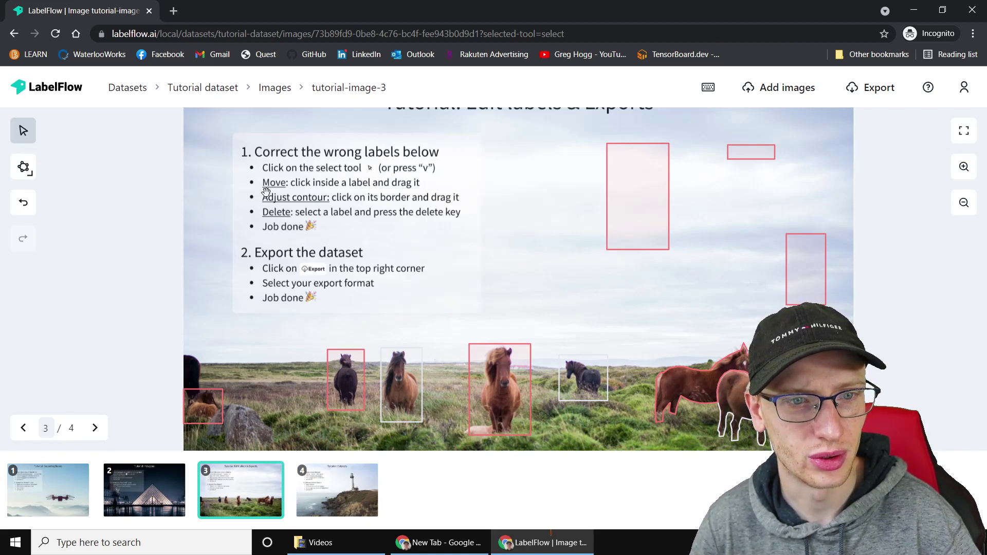
Delete the three stray empty boxes in the sky.
drag(657, 224, 582, 242)
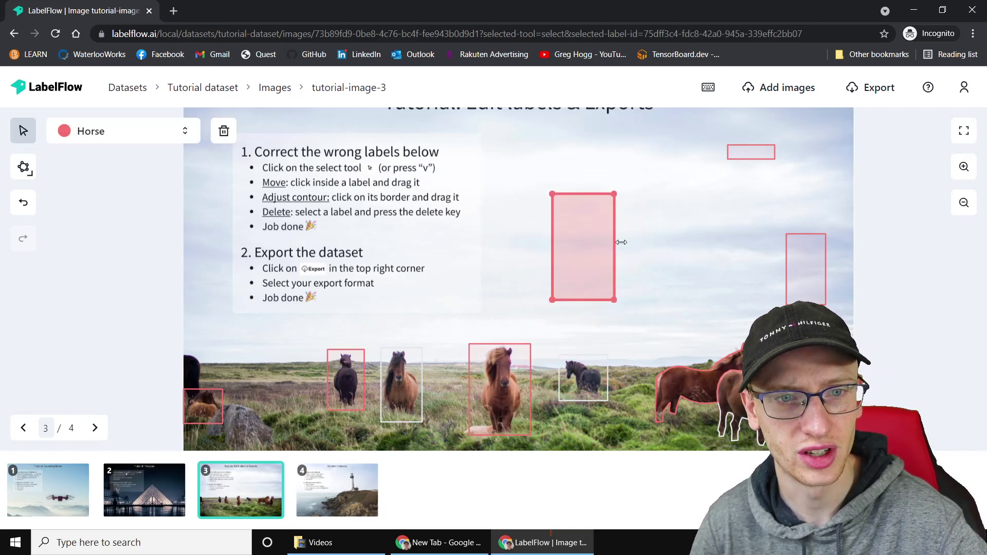
key(Delete)
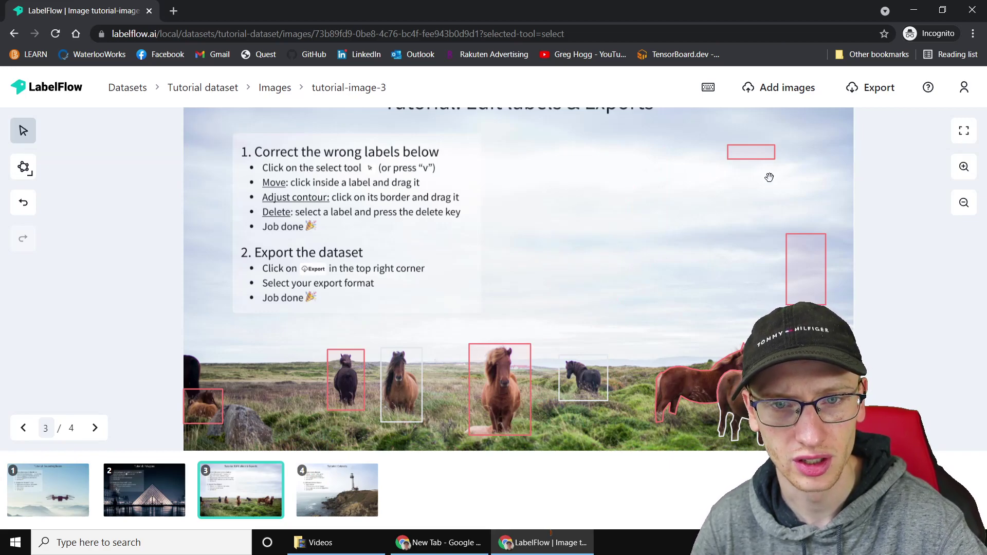
click(762, 158)
key(Delete)
click(811, 269)
key(Delete)
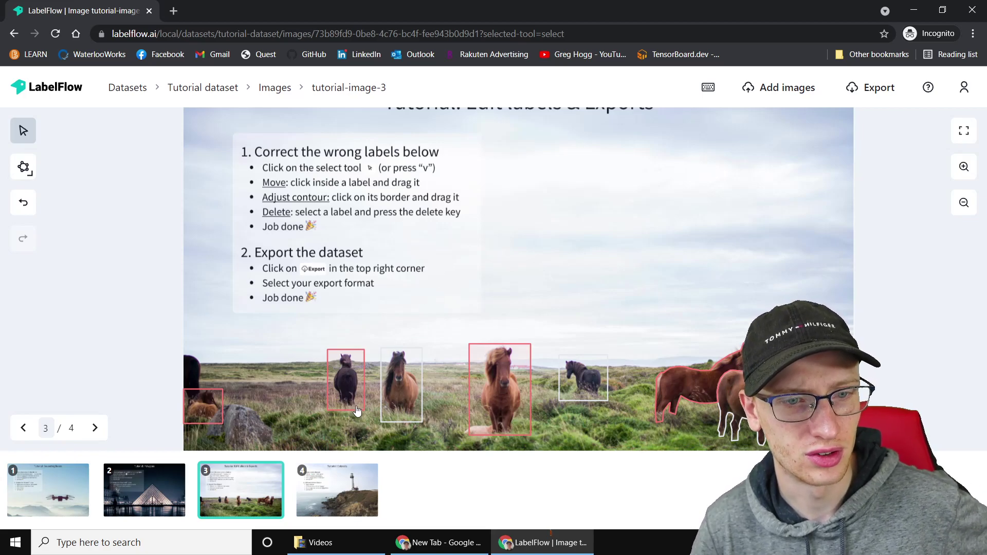
Assign the Horse class to the unlabelled horse boxes.
click(346, 382)
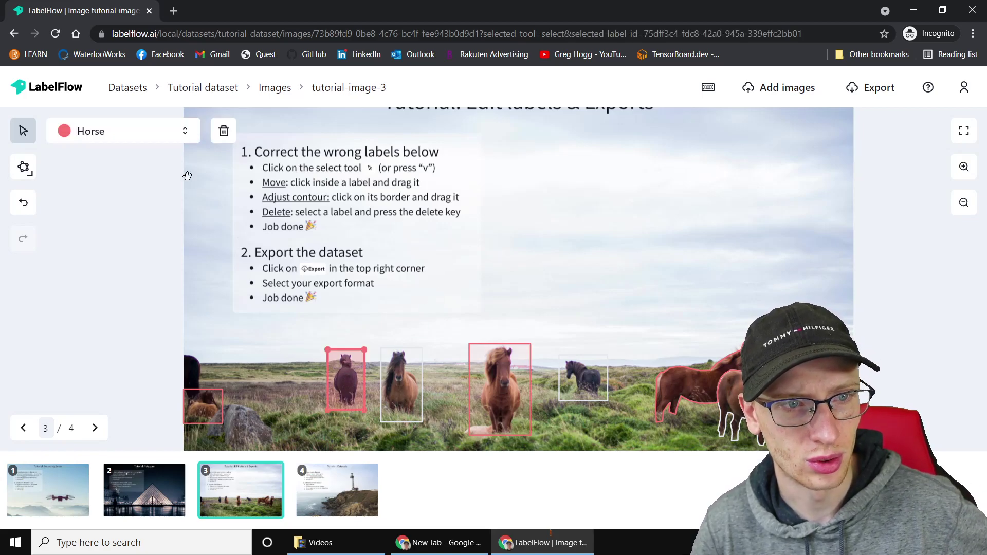
click(406, 386)
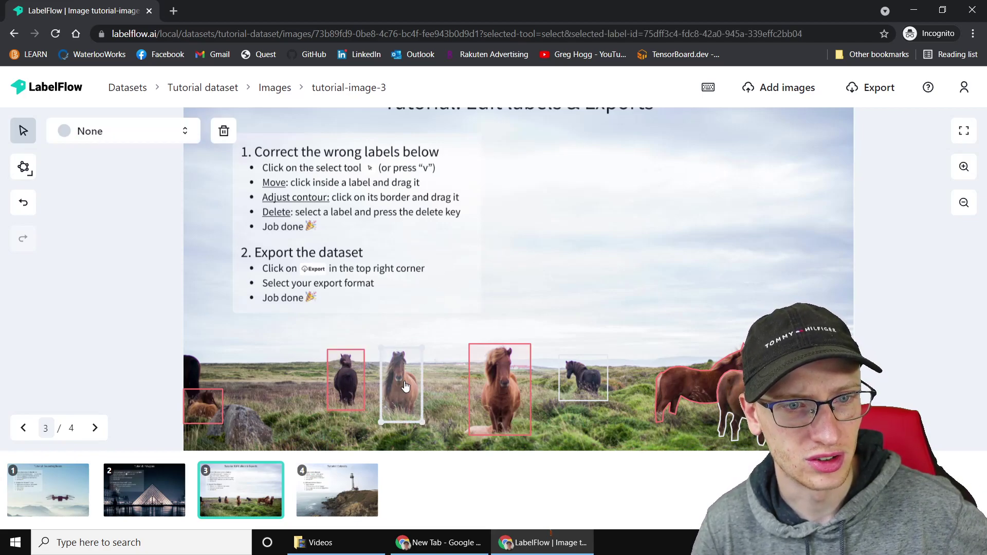
click(119, 137)
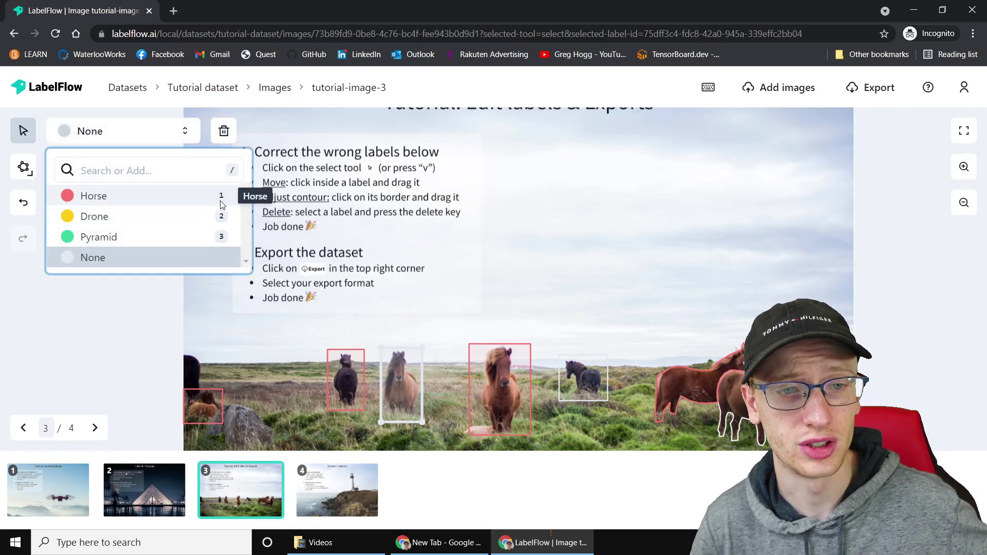
key(1)
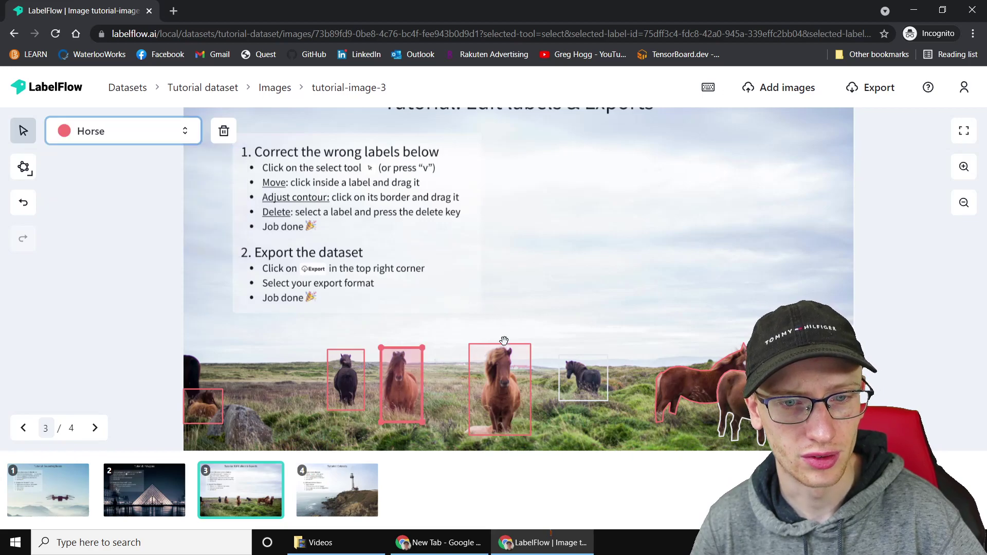
click(498, 382)
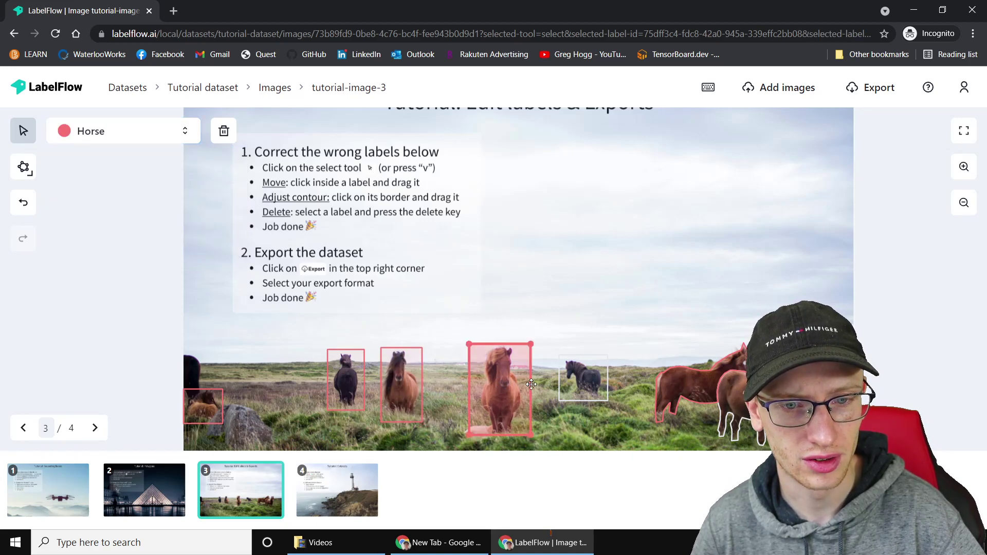
click(599, 404)
key(1)
key(Escape)
click(593, 310)
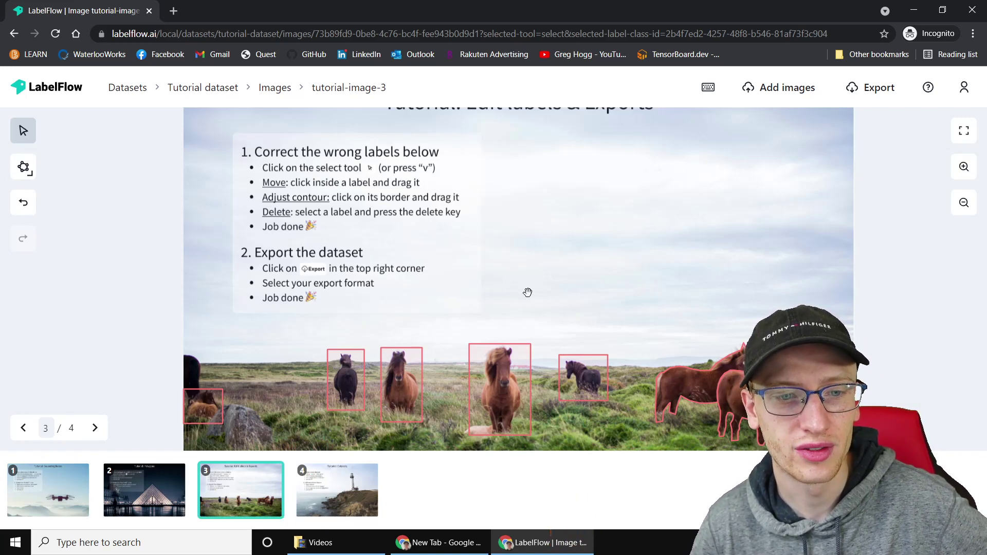
Switch to tutorial-image-4, the lighthouse slide, and zoom it to fit.
scroll(528, 292, down, 3)
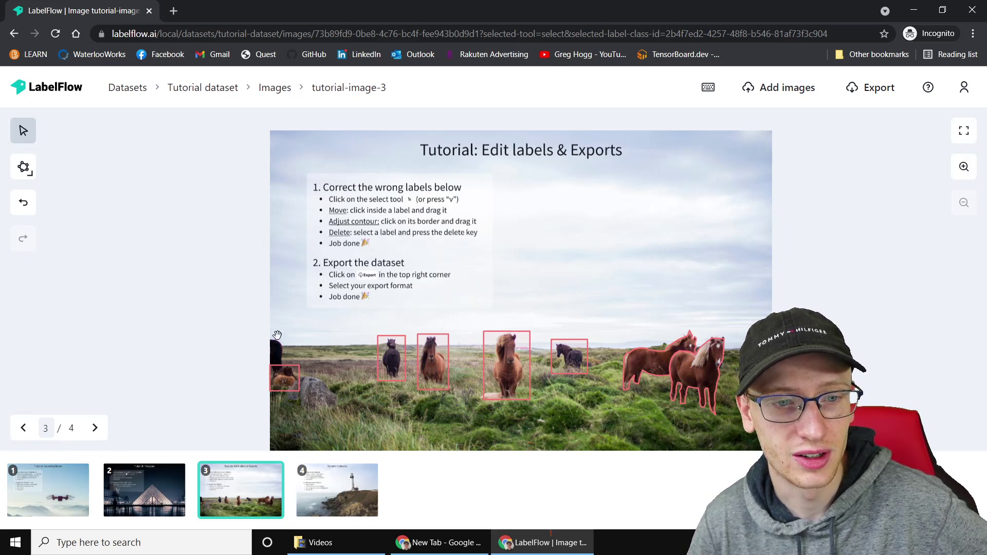
click(334, 506)
scroll(514, 358, up, 5)
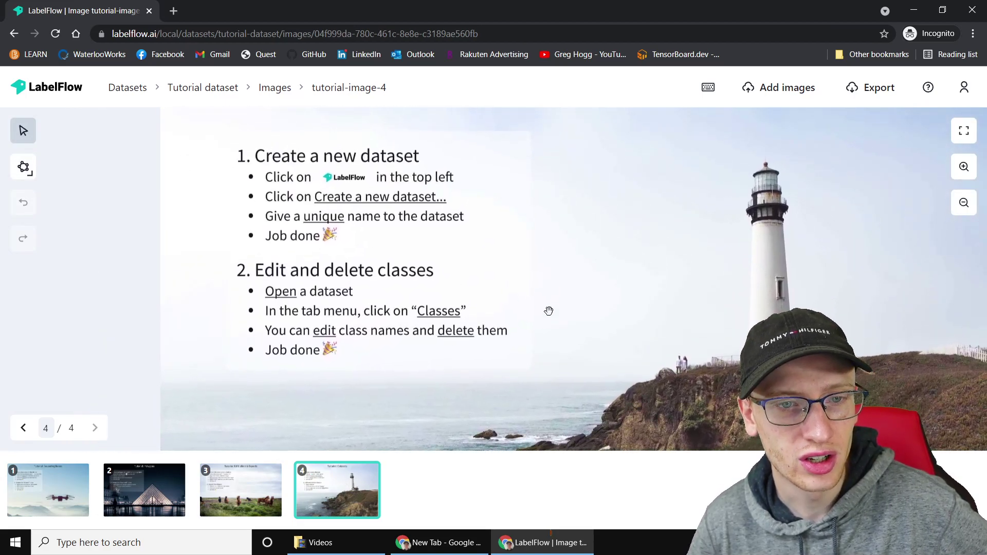
scroll(549, 310, down, 2)
scroll(513, 308, down, 1)
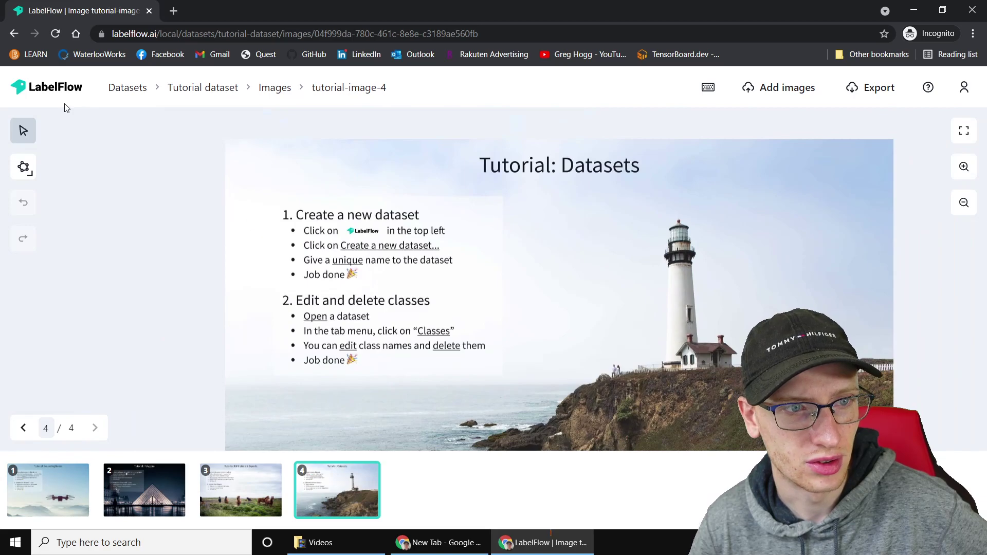
Create a new empty dataset named 'Greg's Dataset' from the Datasets page.
click(44, 89)
click(131, 198)
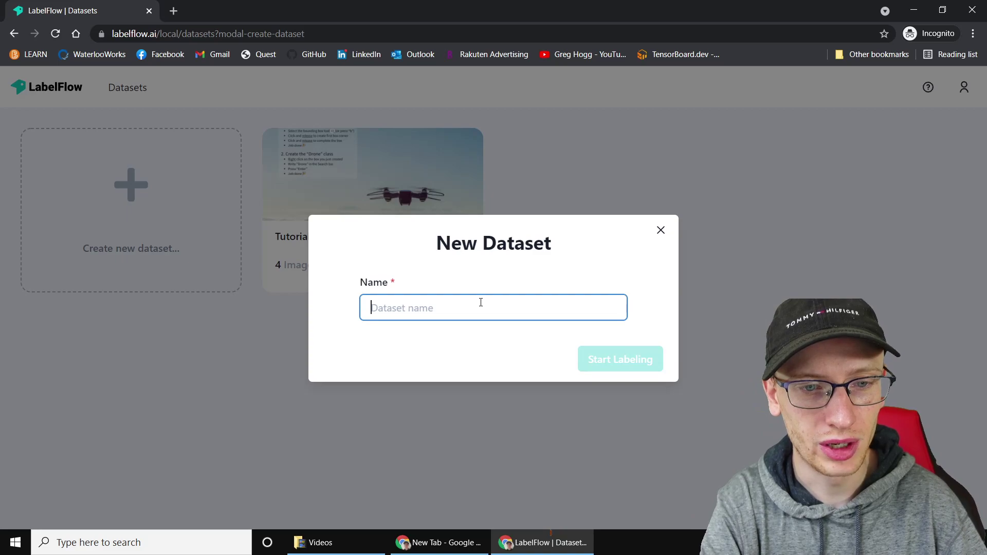
text(Greg)
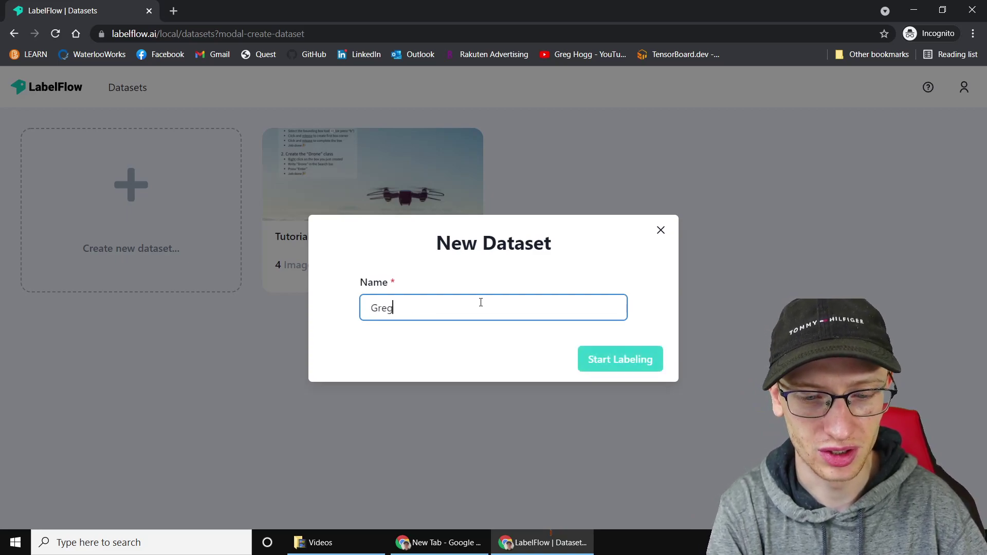
text('s Data)
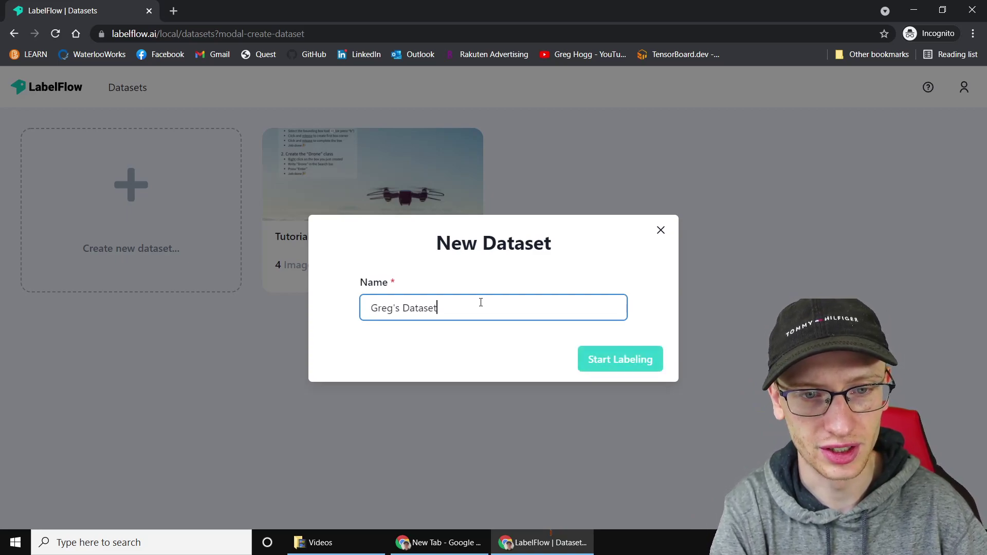
text(set)
click(624, 366)
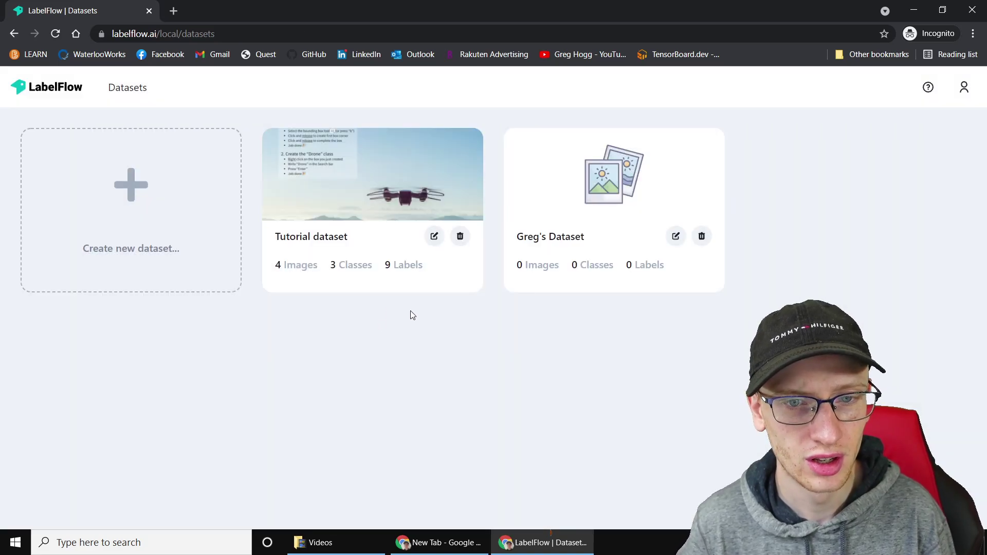
Open the new dataset, import the 23 snapshot images, and open Snapshot - 3 for labelling.
click(618, 228)
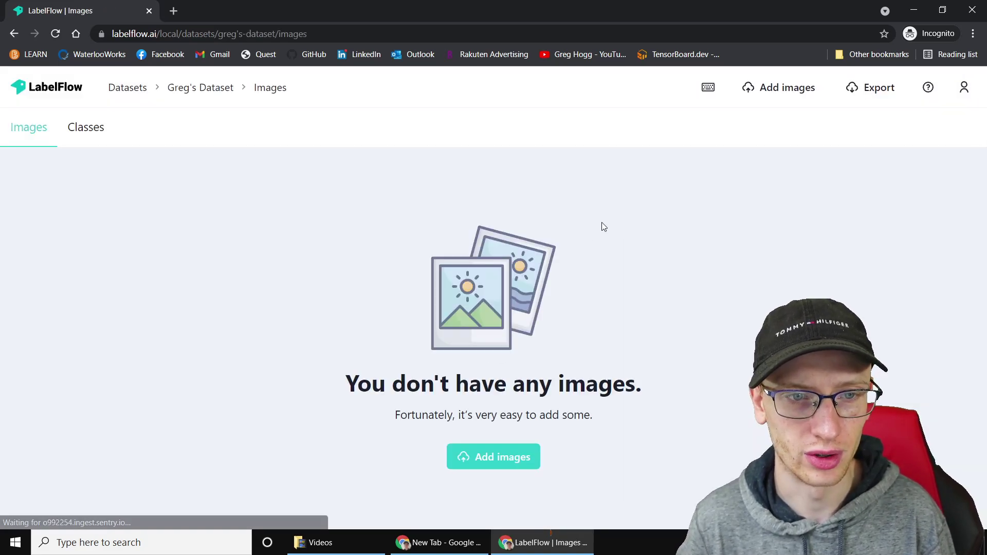
click(491, 457)
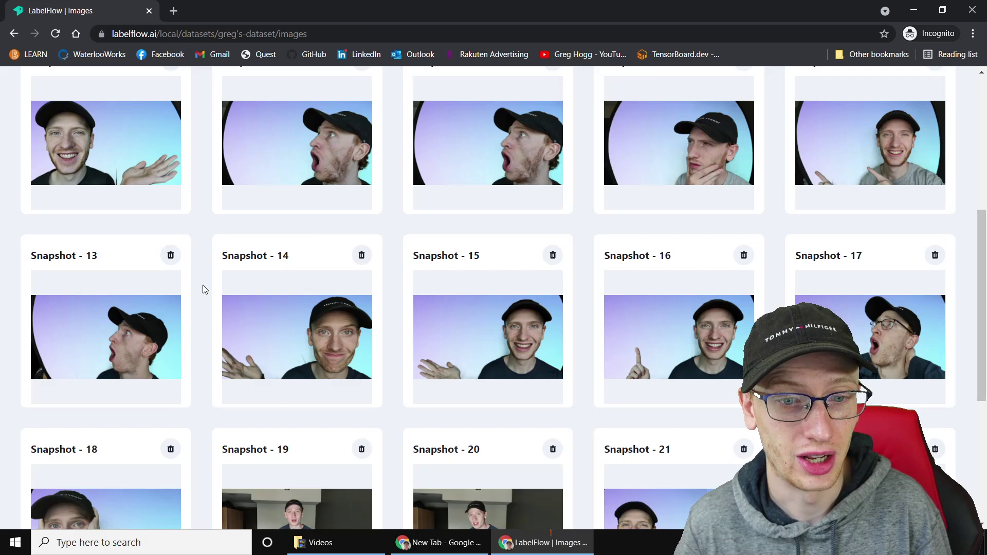
scroll(202, 285, down, 5)
scroll(203, 285, down, 1)
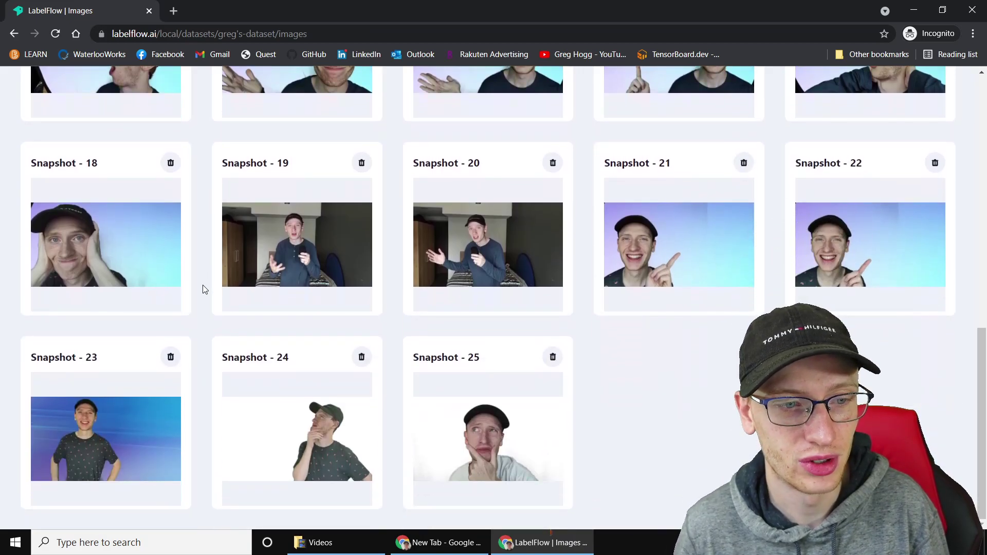
scroll(203, 287, up, 12)
click(101, 267)
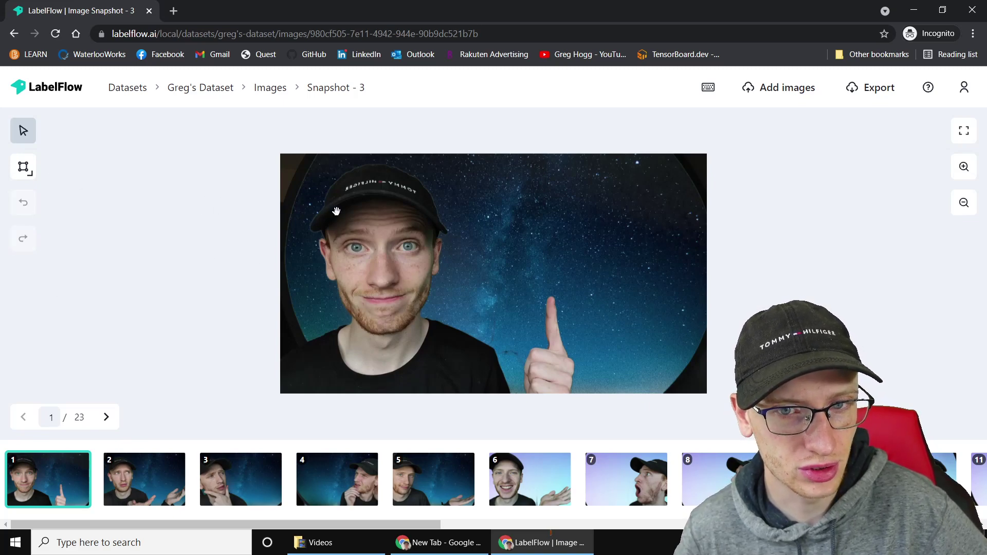
On Snapshot - 3, draw a bounding box around the face and create a new class named after the person.
click(25, 176)
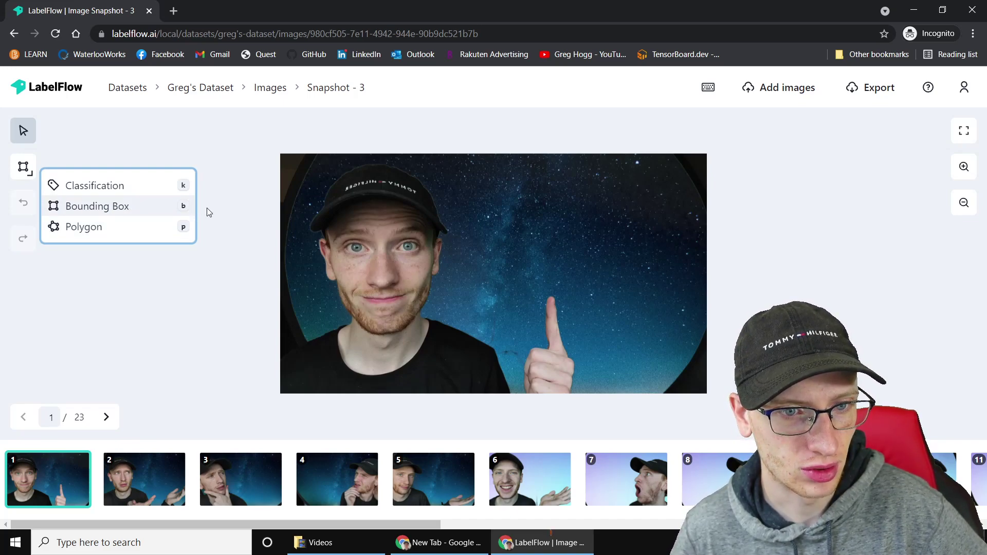
click(192, 207)
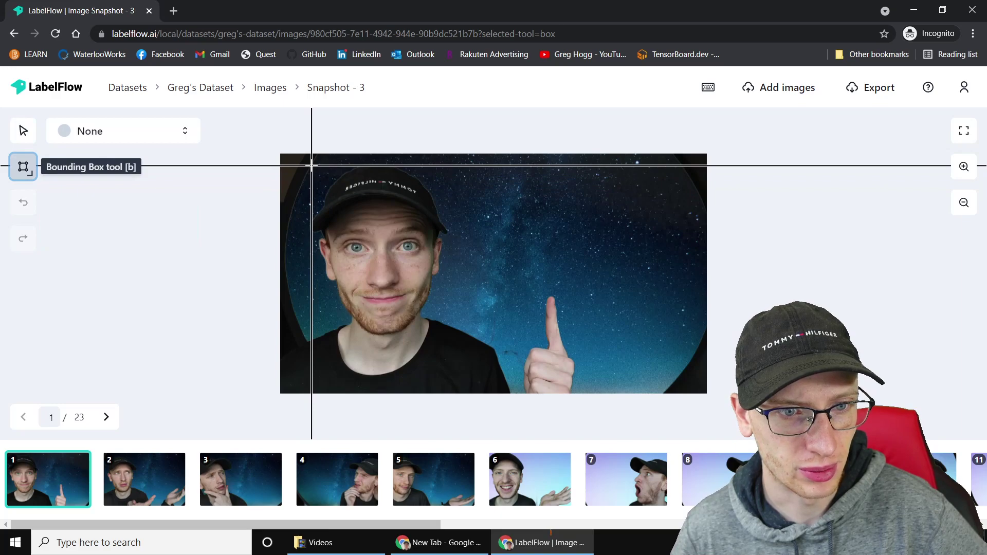
drag(311, 165, 449, 342)
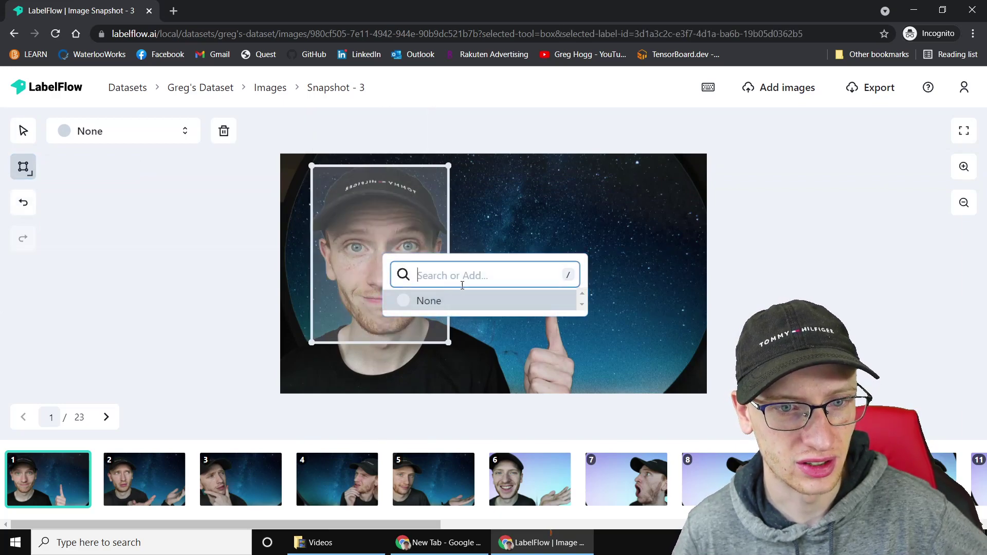
text(Greg)
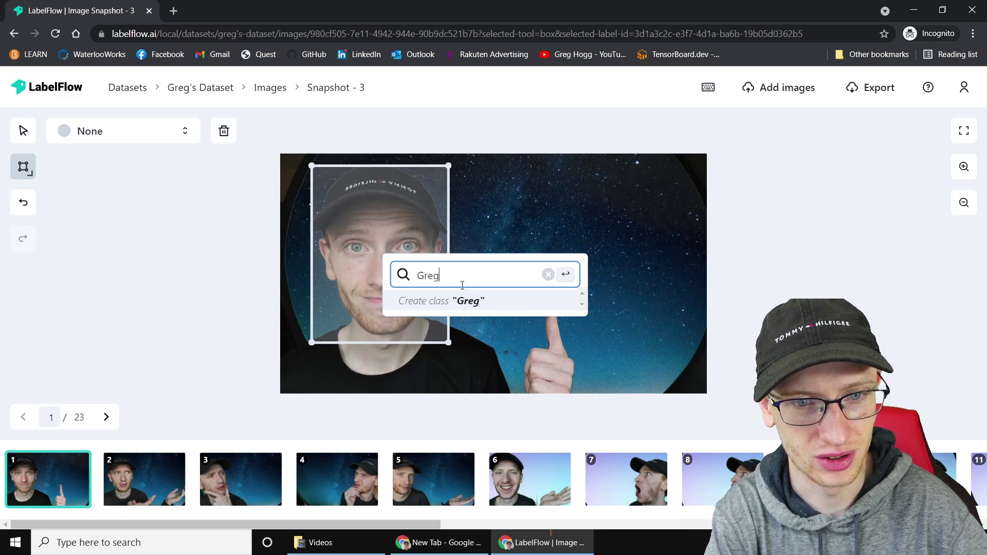
key(Return)
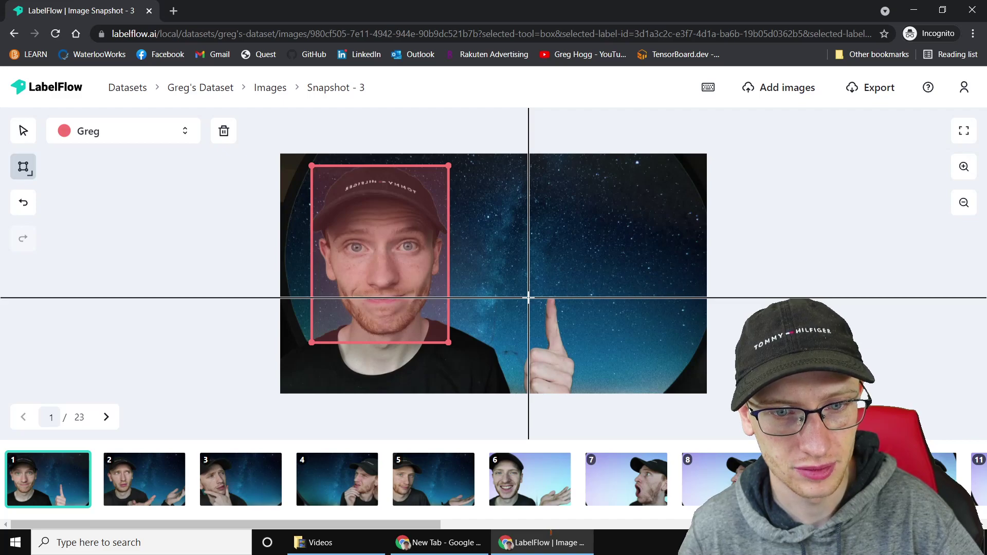
Box the raised thumb and assign it to a new Hand class.
drag(521, 295, 578, 392)
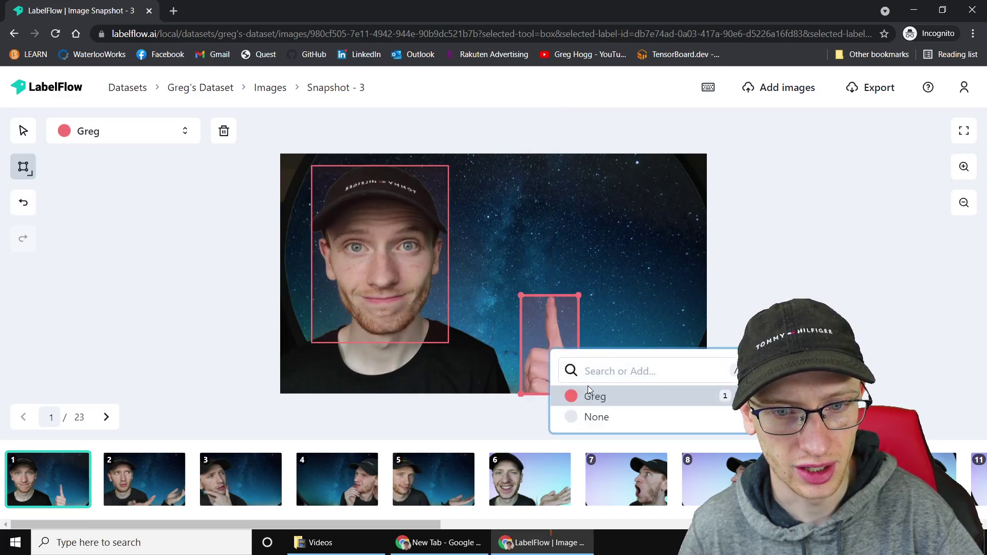
click(591, 371)
text(Hand)
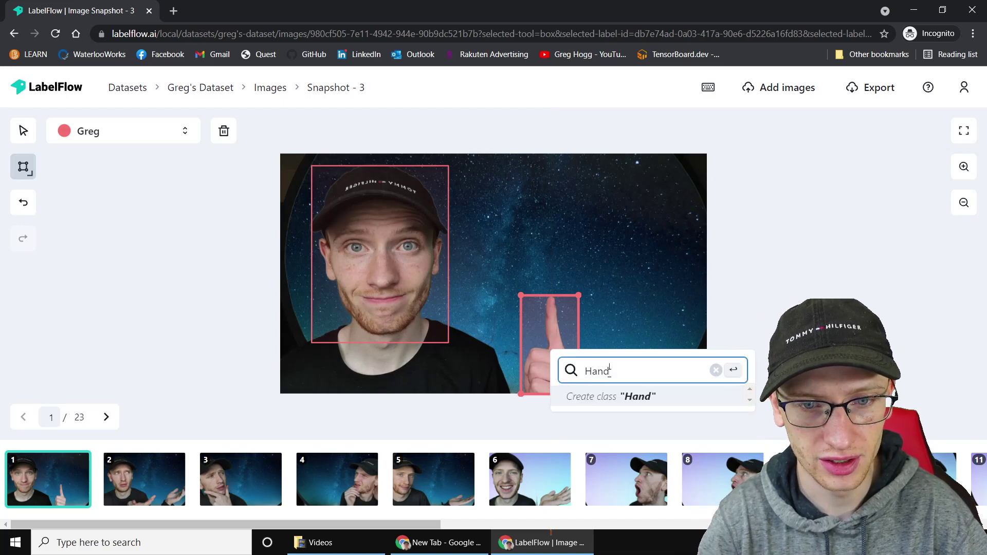
click(640, 397)
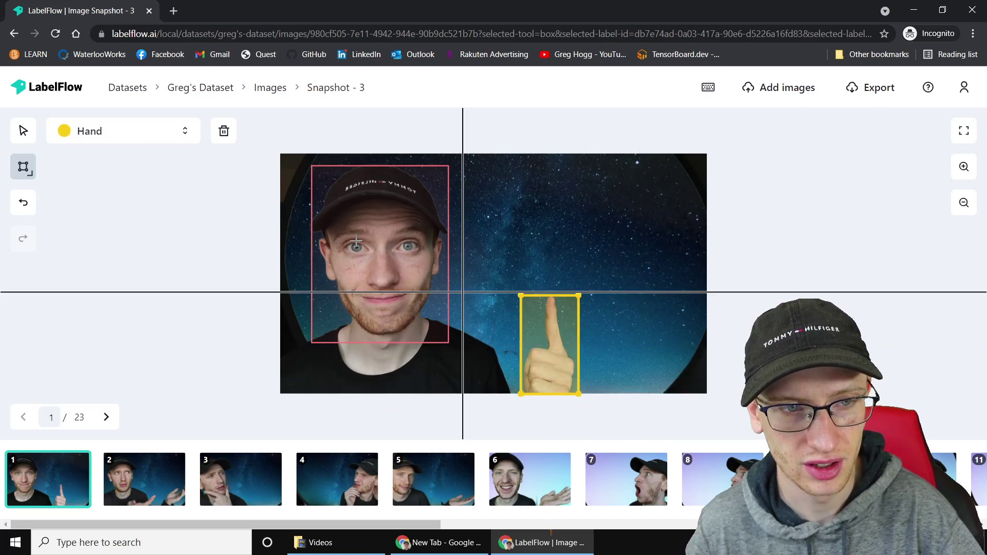
Move to Snapshot - 4 and box the face using the face class.
click(144, 479)
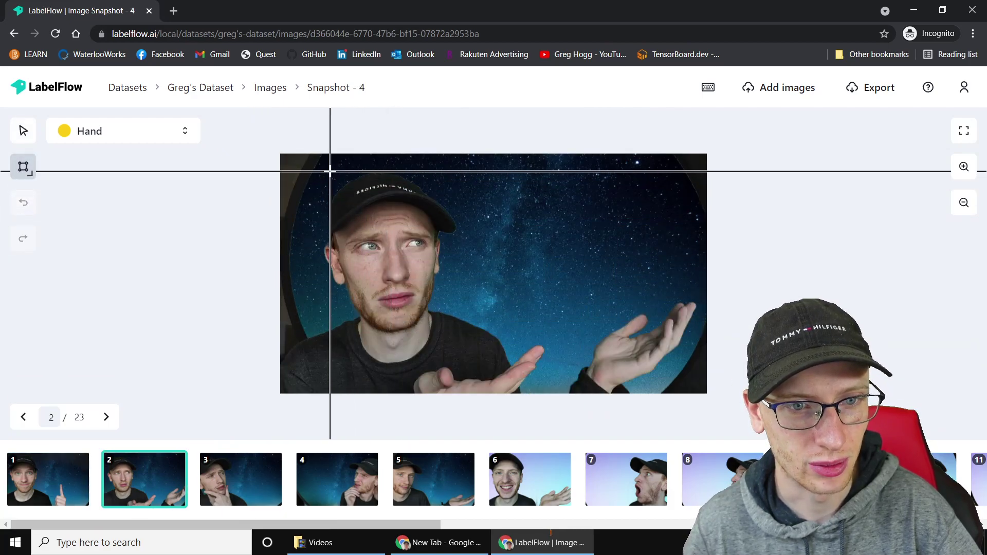
click(151, 136)
click(111, 198)
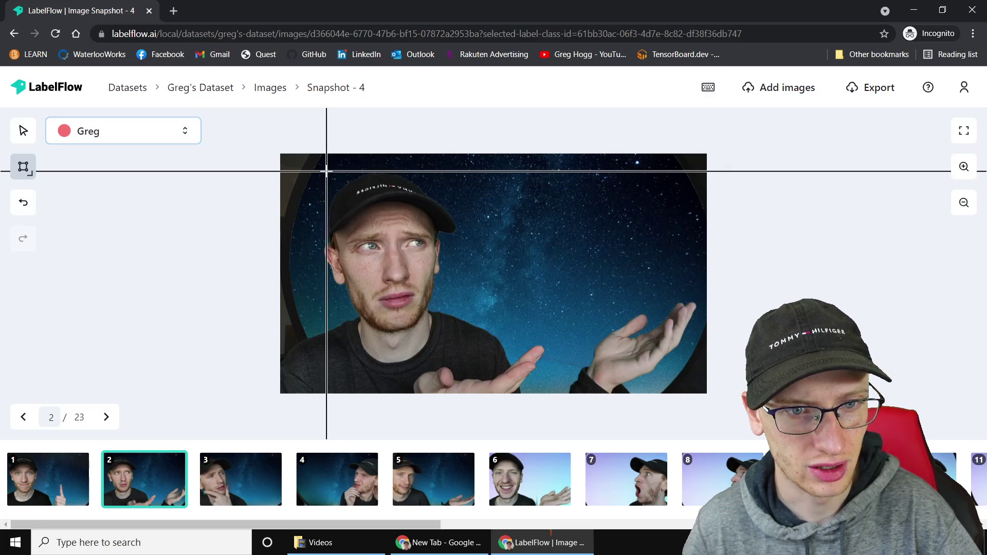
mouse_move(326, 172)
mouse_down()
mouse_move(448, 348)
mouse_move(457, 343)
mouse_up()
Switch to the Hand class and box the bottom-centre and right hands.
click(123, 134)
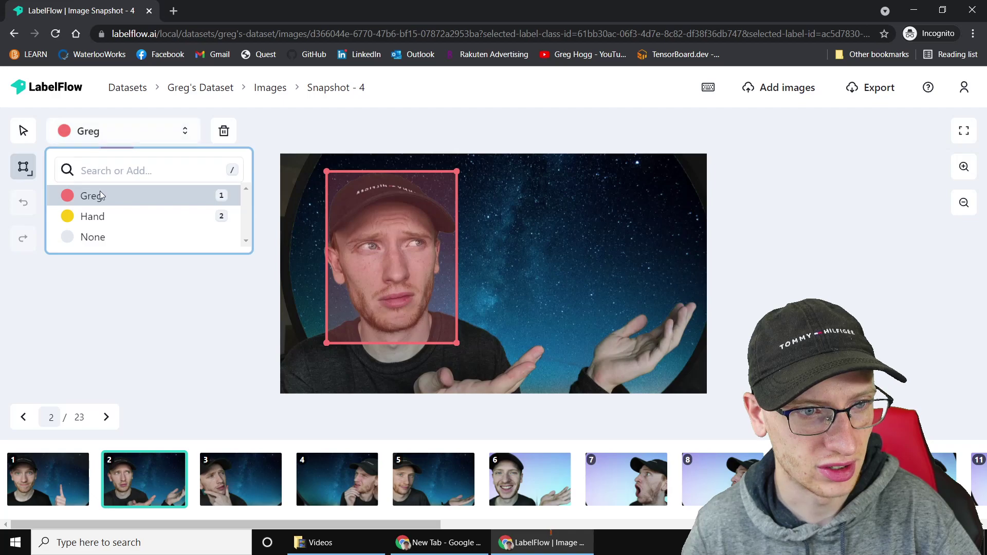
key(2)
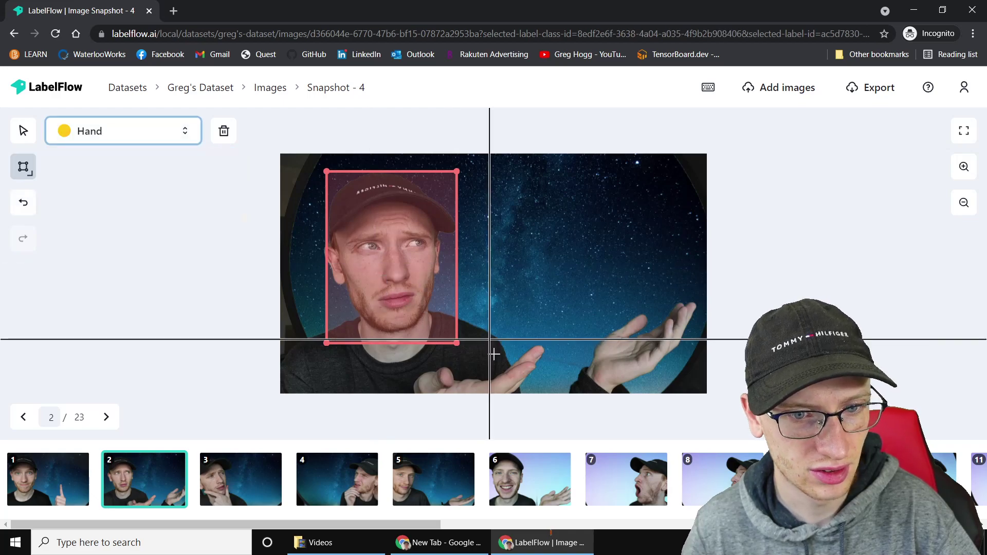
click(413, 342)
click(545, 394)
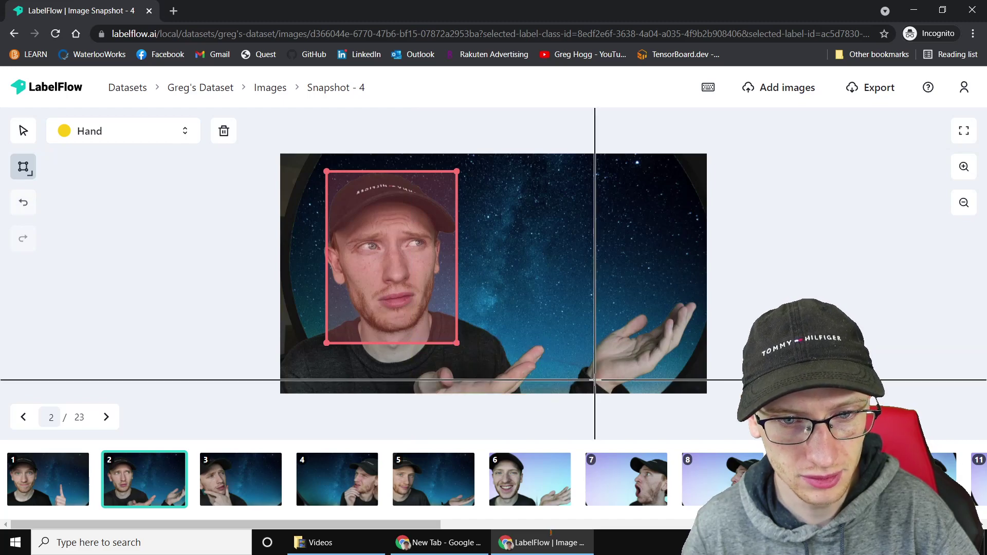
click(570, 299)
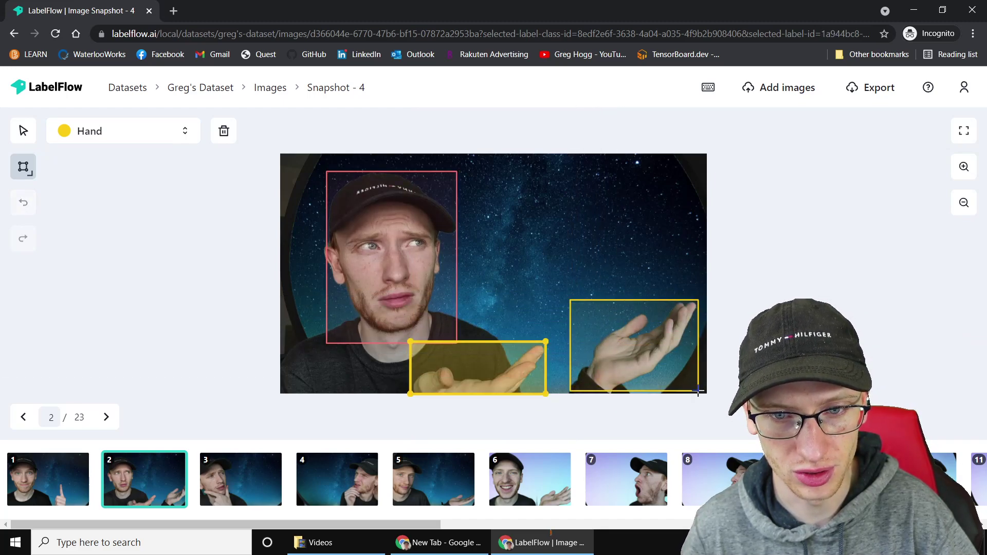
click(698, 392)
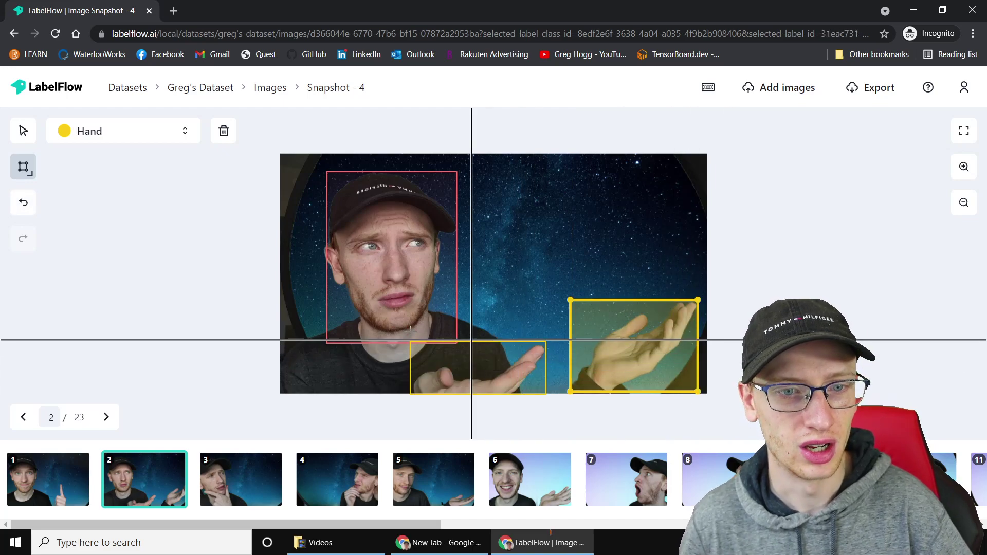
Confirm both hand boxes are labelled Hand and check the face box's class.
right_click(466, 362)
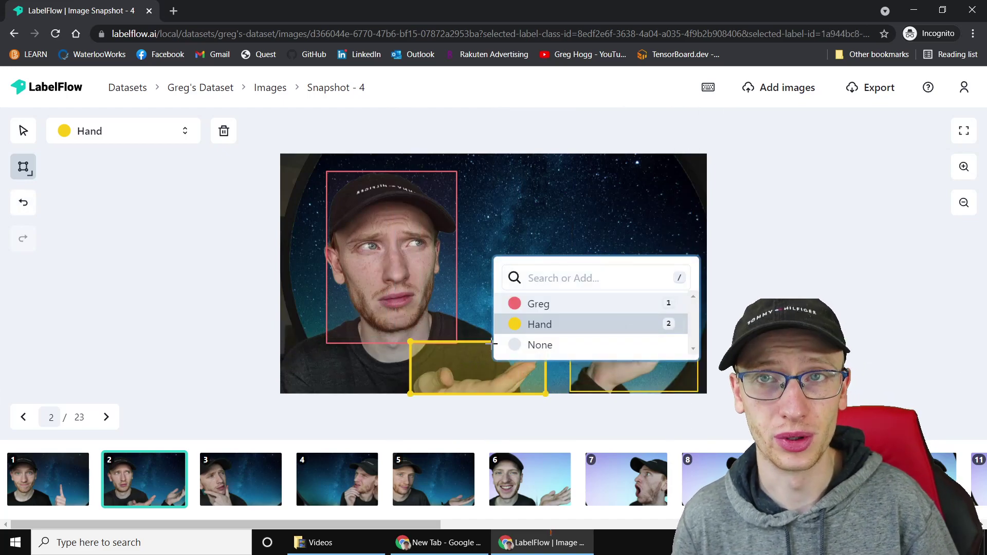
click(573, 328)
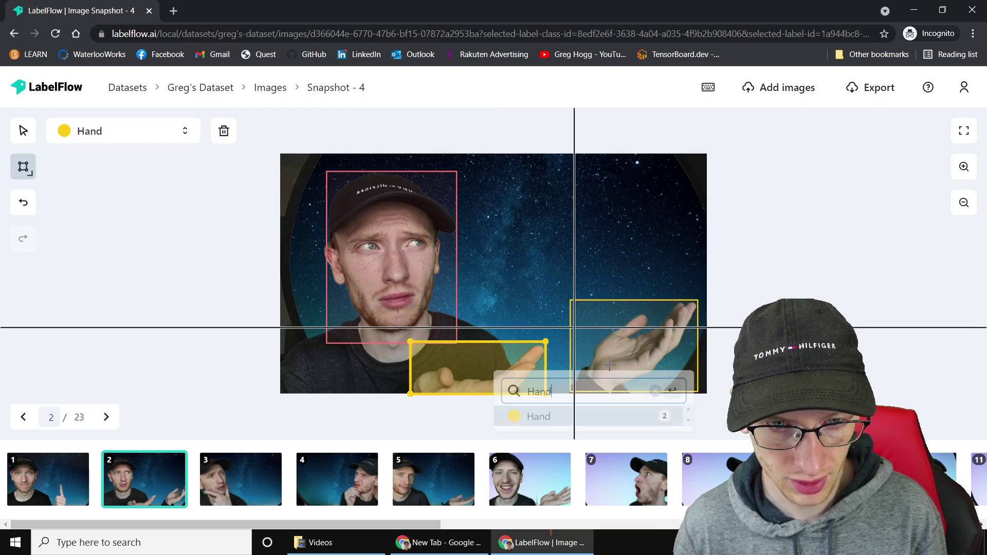
right_click(640, 335)
click(670, 293)
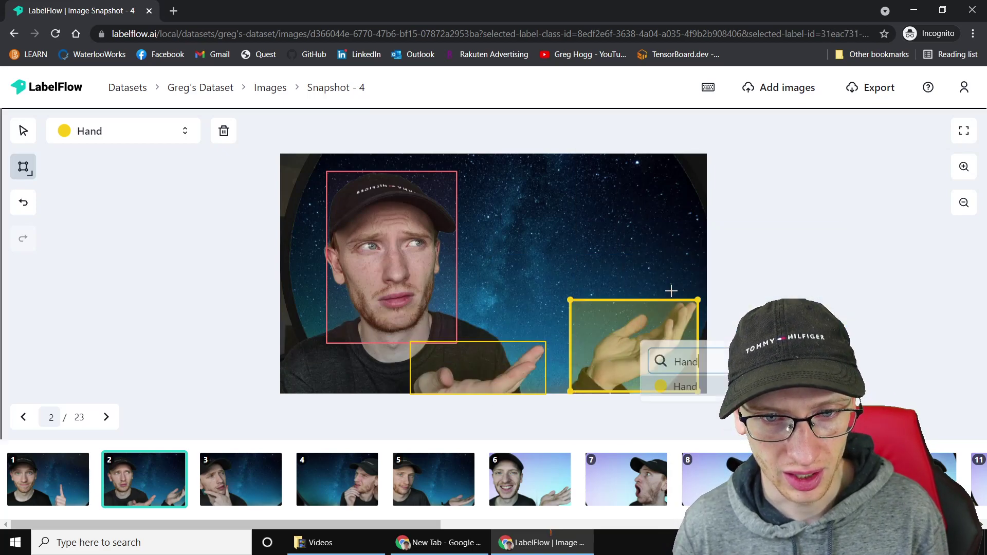
right_click(406, 264)
click(529, 133)
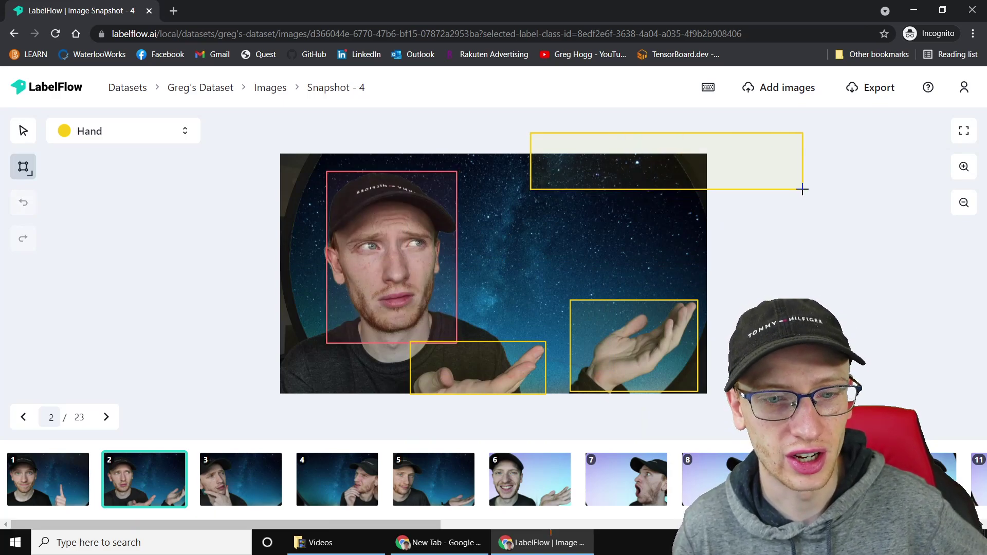
Delete the stray Hand box over the starry sky, leaving the face and two hand boxes.
click(755, 217)
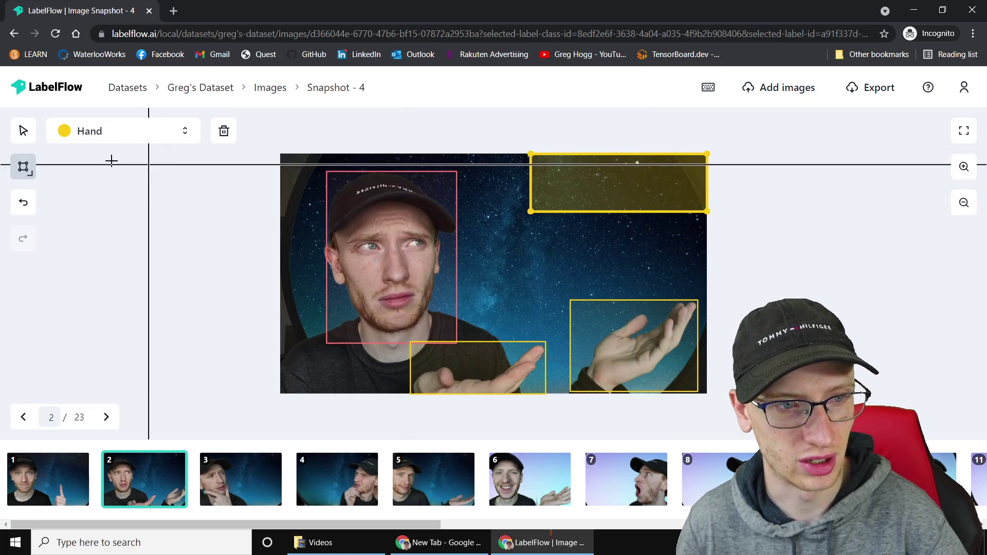
click(95, 131)
click(25, 169)
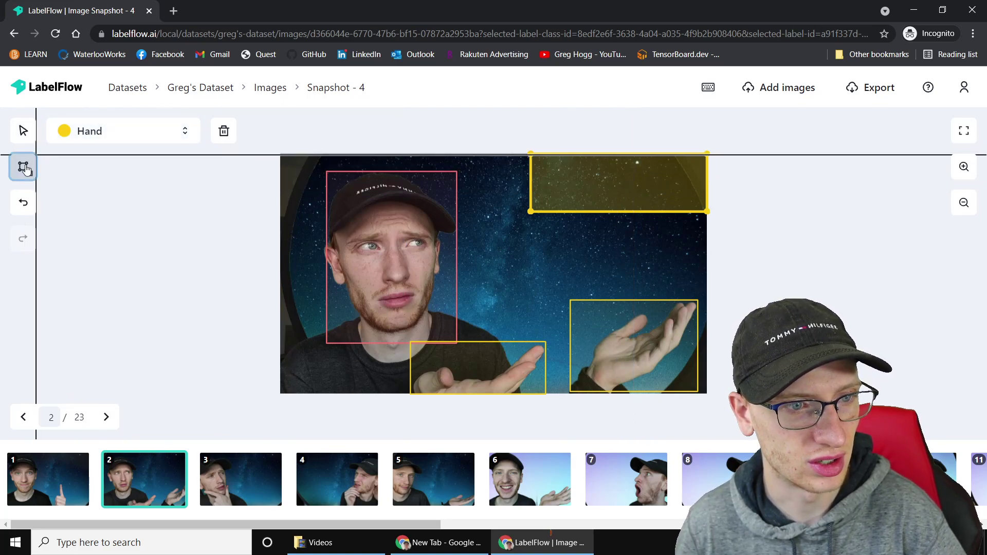
click(23, 131)
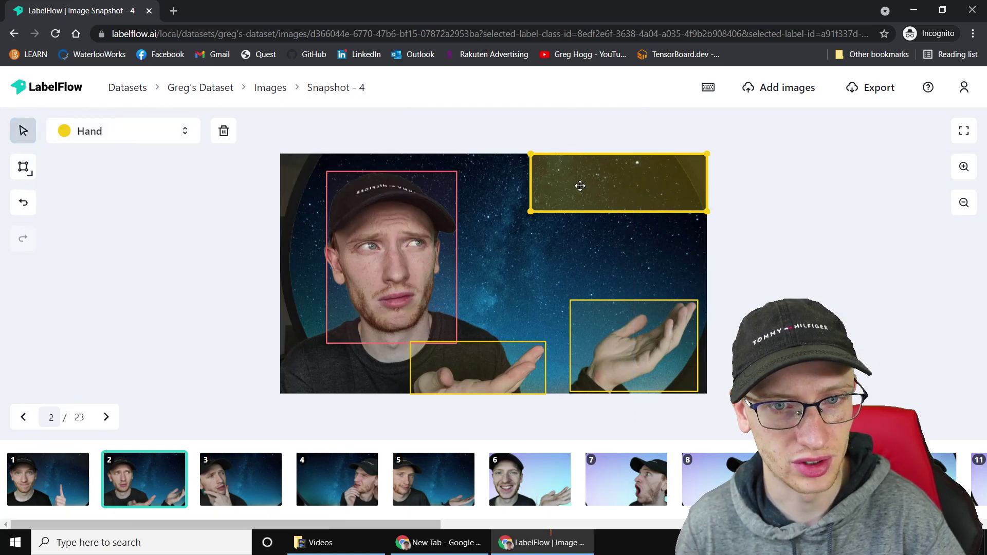
key(Delete)
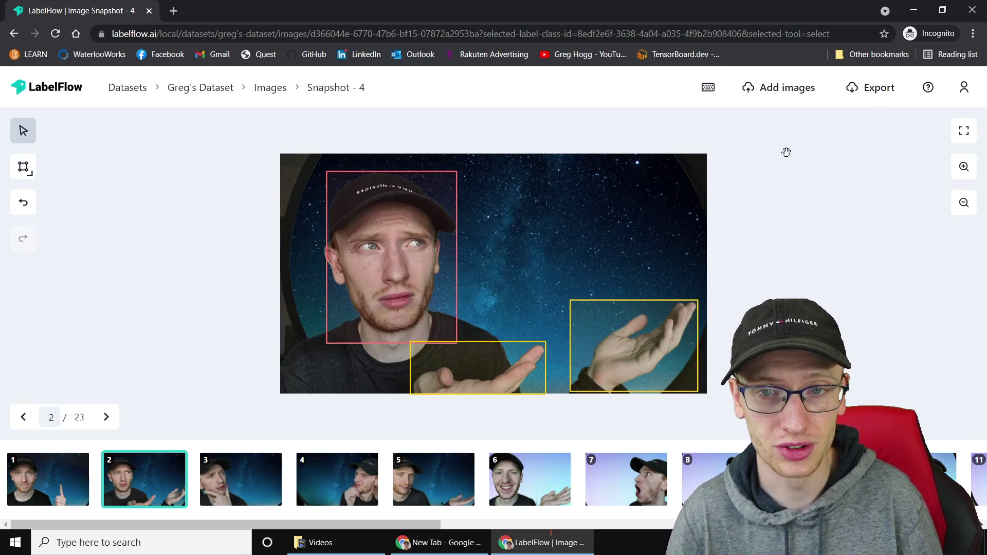
Export the labels to COCO with Avoid image names collision on, and open the downloaded JSON.
click(869, 89)
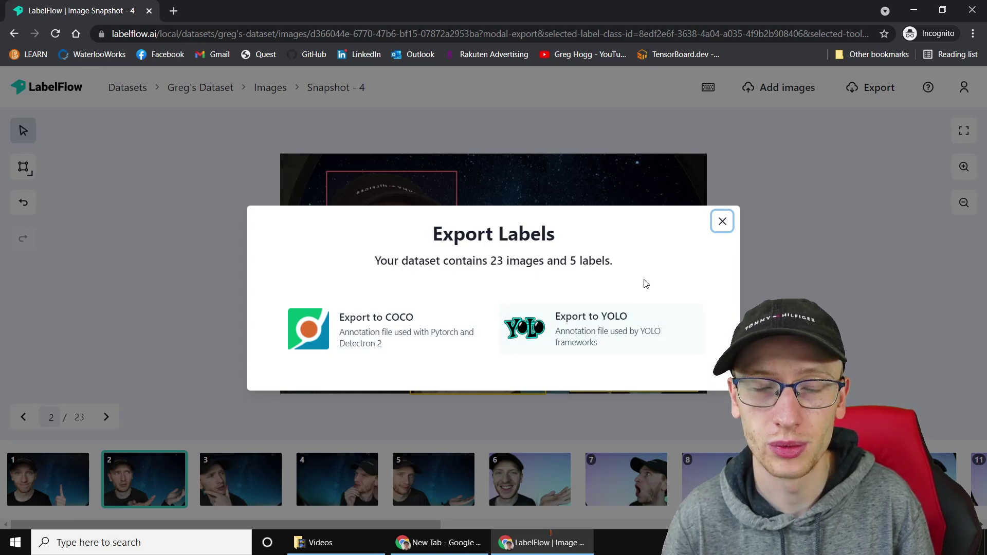
click(389, 332)
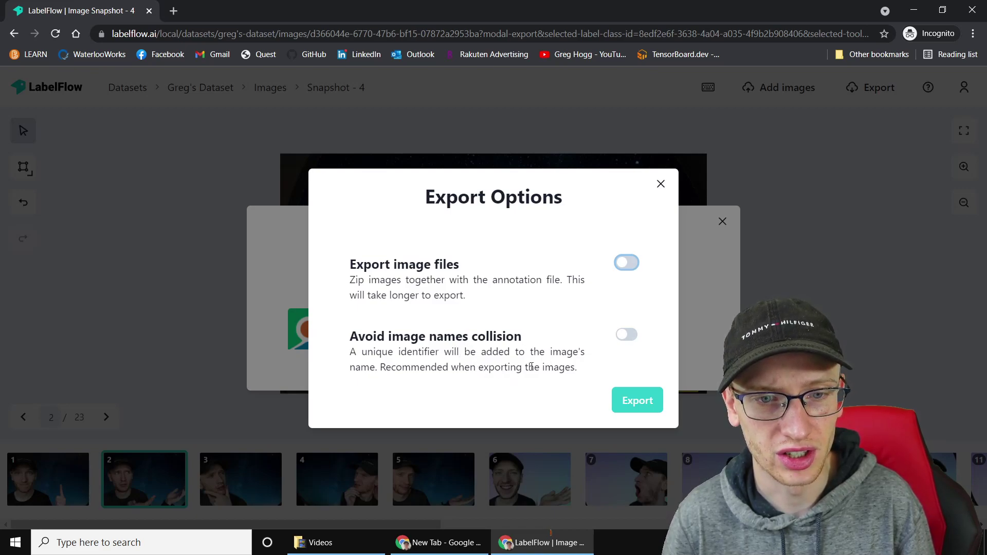
click(626, 334)
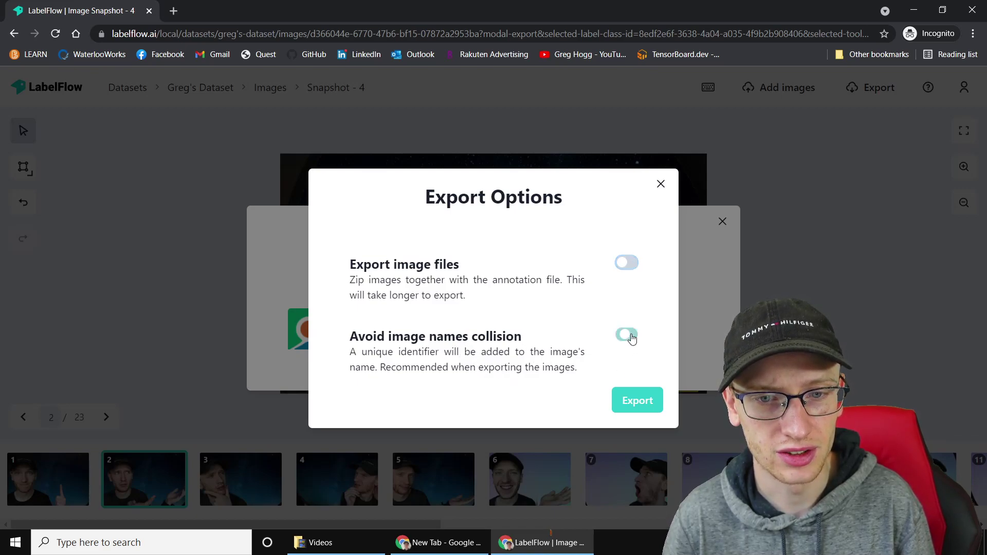
click(636, 401)
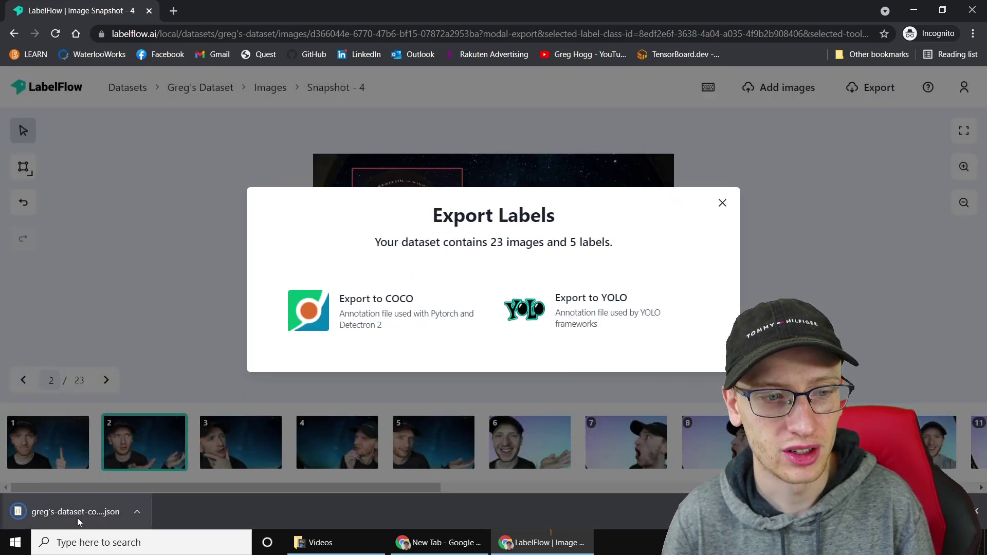
click(79, 518)
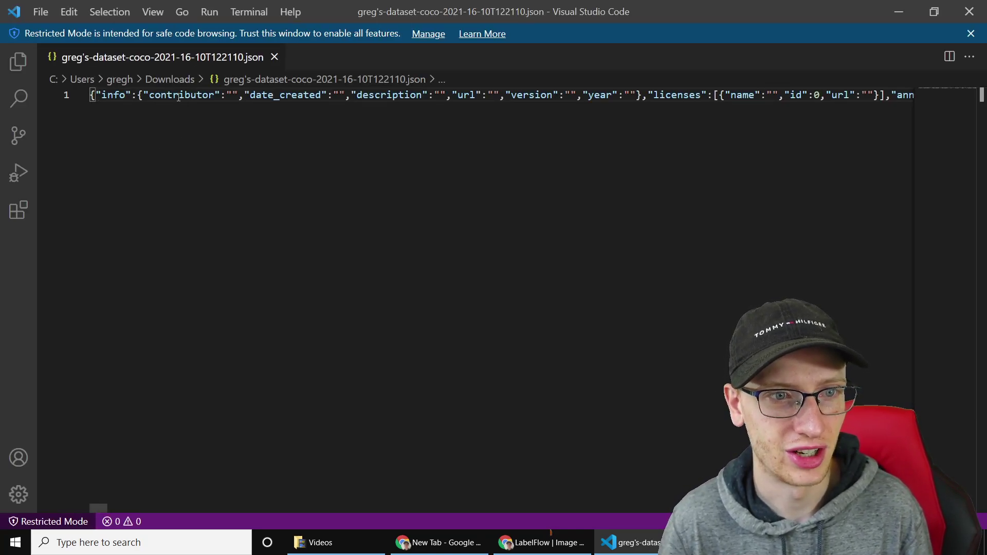
Scroll the COCO JSON sideways to reveal the first annotation's segmentation coordinates.
click(178, 96)
click(102, 95)
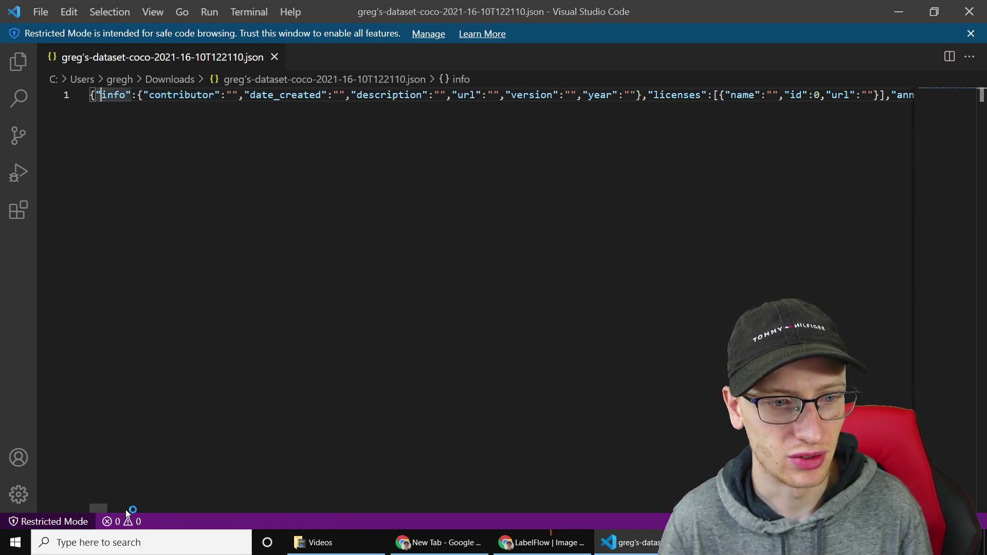
drag(105, 505, 120, 509)
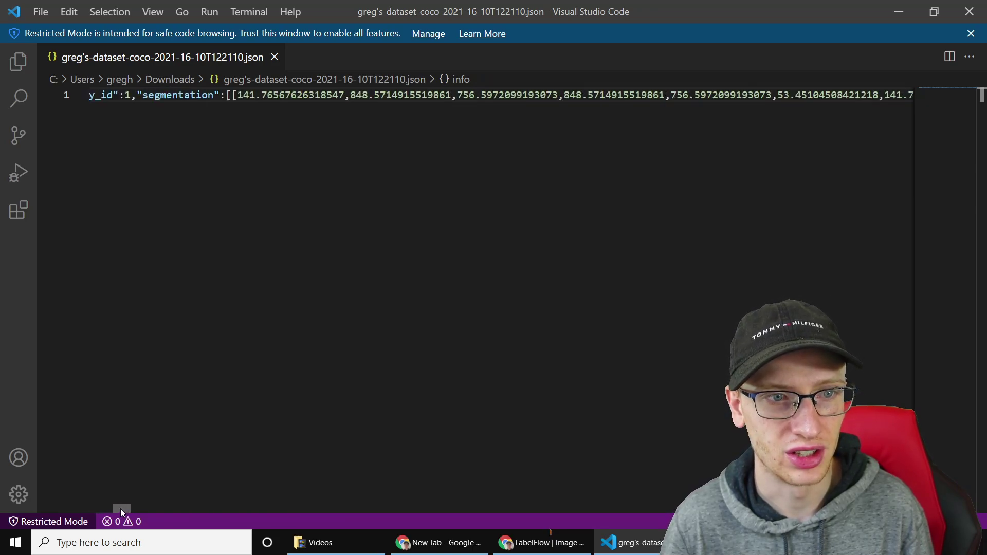
double_click(182, 95)
click(250, 96)
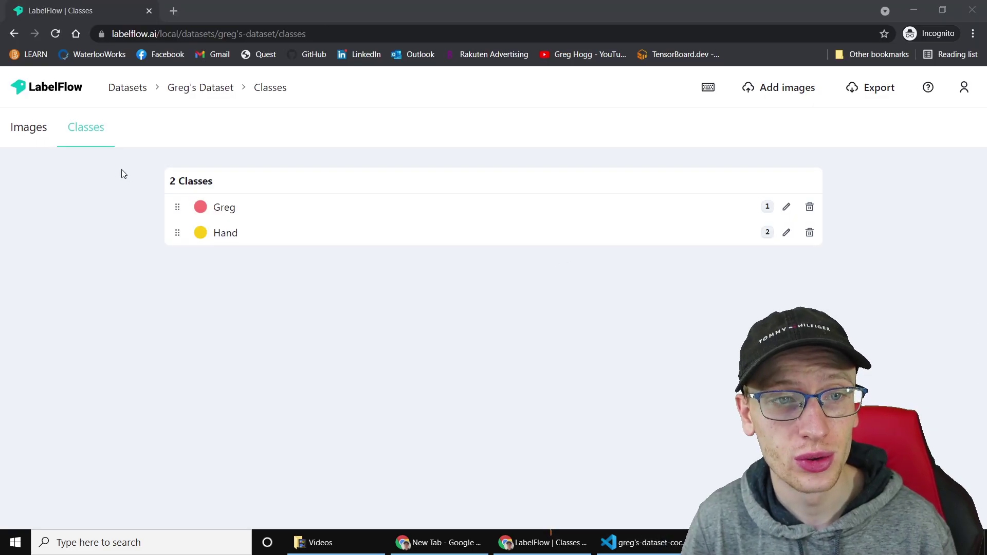
View the dataset's images, then its Classes list showing the face class and Hand.
click(204, 91)
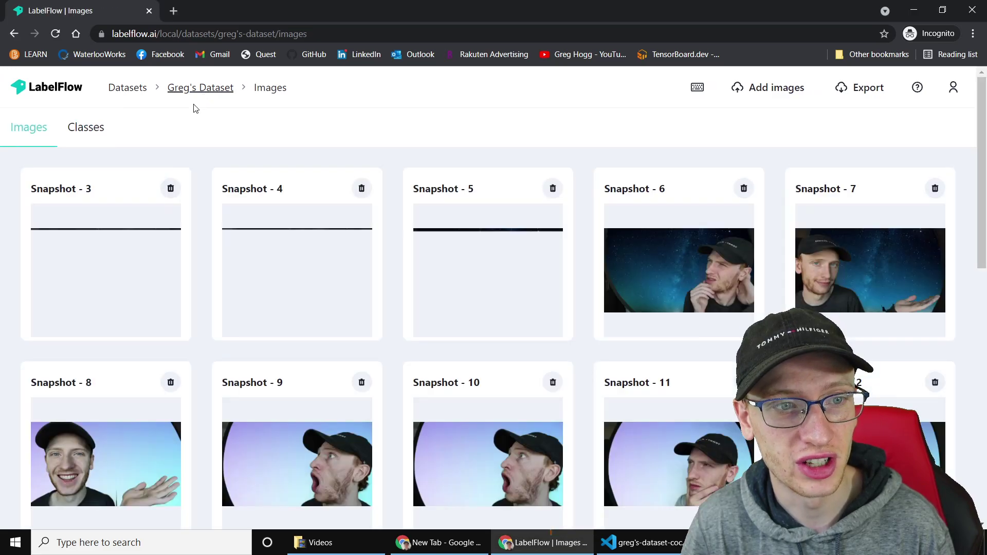
click(86, 129)
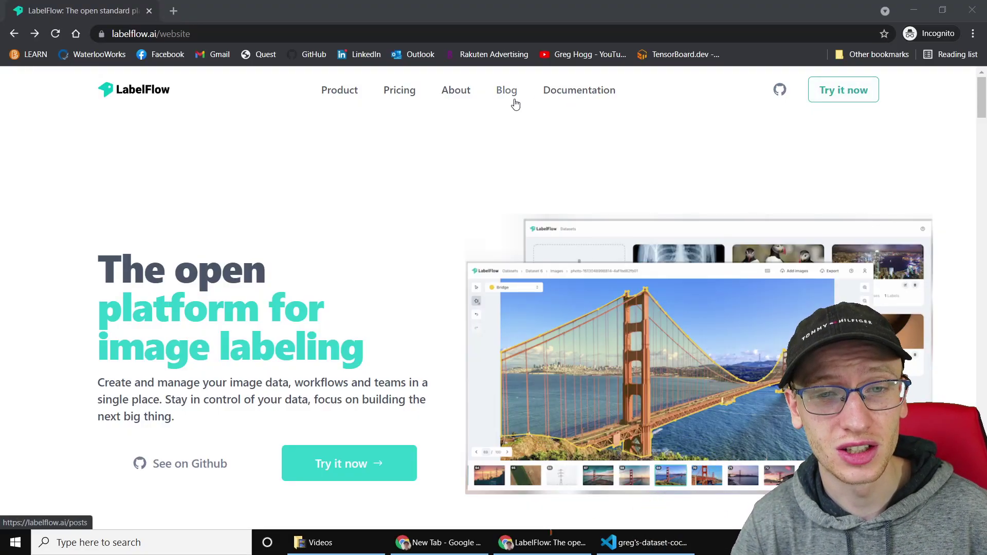
click(579, 91)
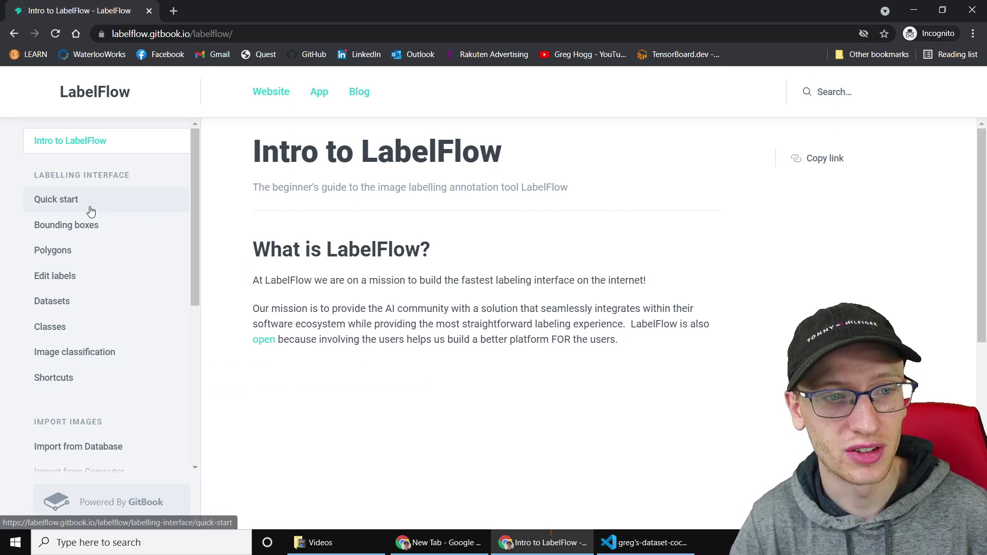
scroll(328, 262, down, 1)
scroll(322, 257, down, 5)
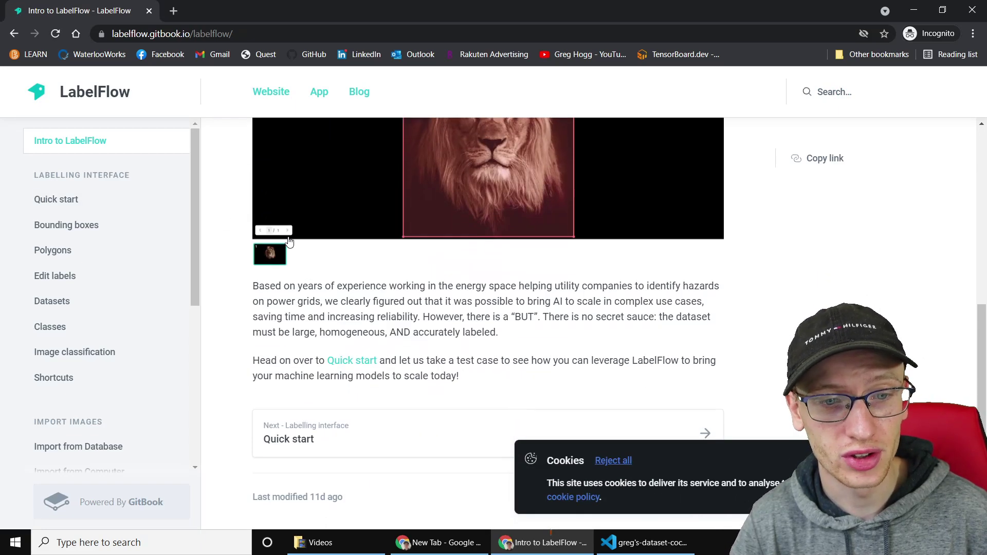
scroll(309, 267, up, 2)
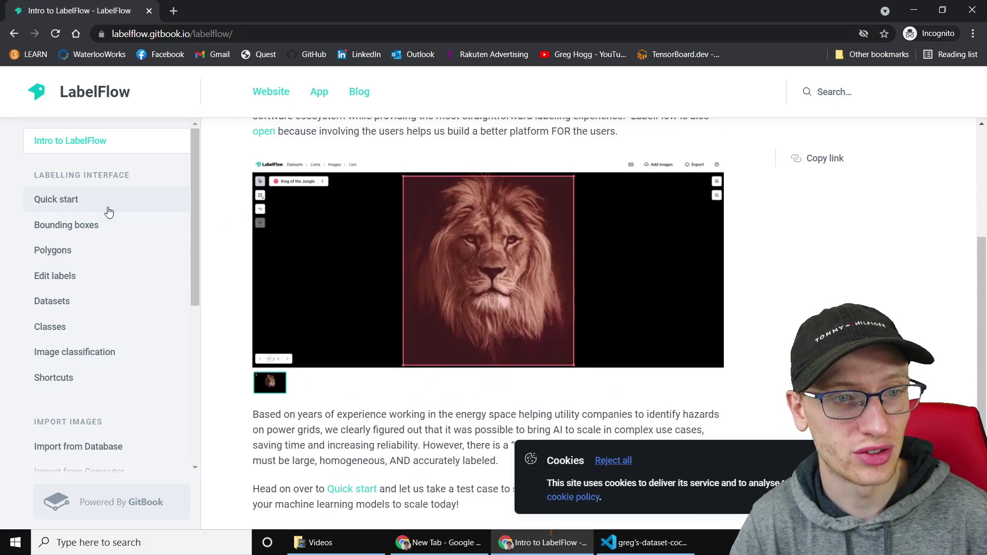
click(96, 226)
scroll(292, 248, down, 2)
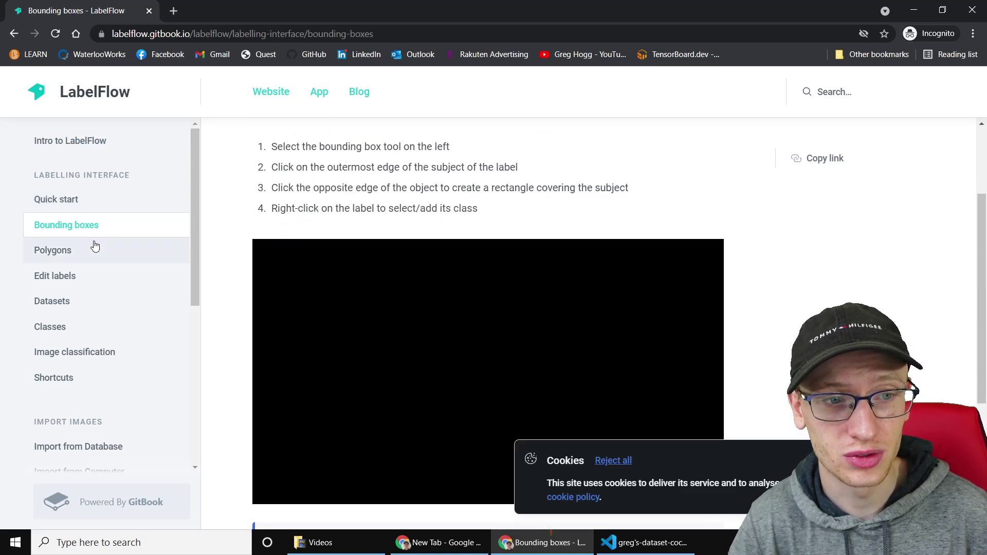
scroll(238, 299, down, 3)
click(493, 227)
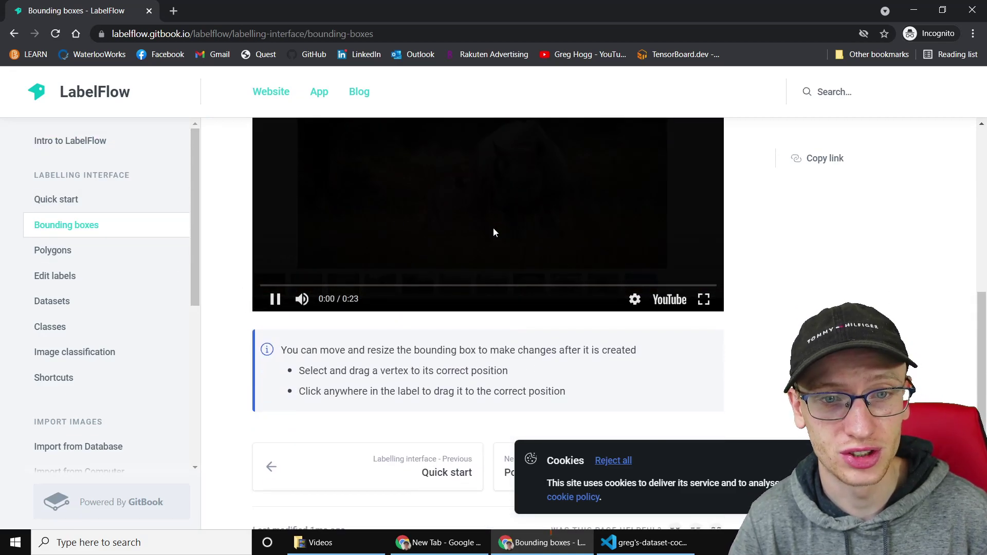
scroll(355, 324, up, 1)
scroll(309, 319, down, 2)
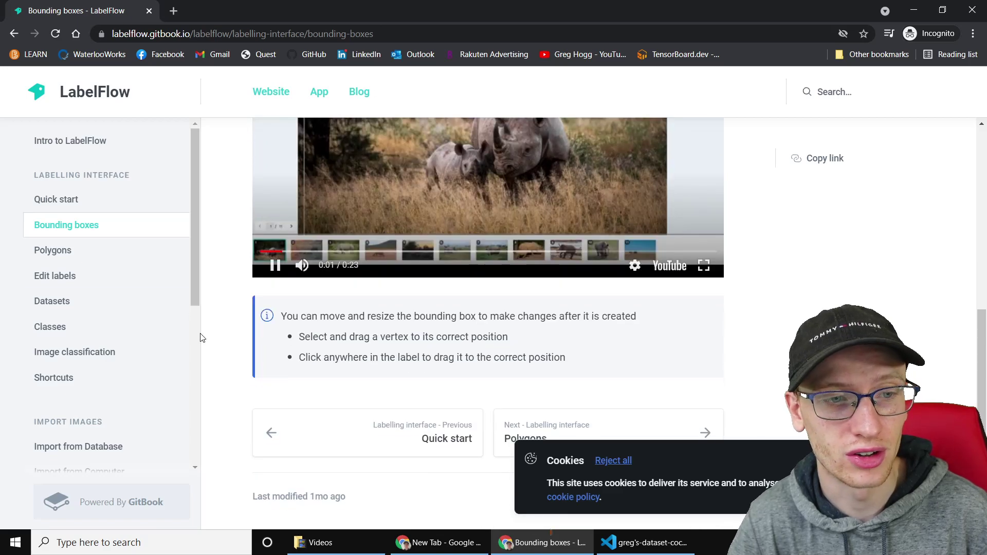
click(80, 249)
click(113, 285)
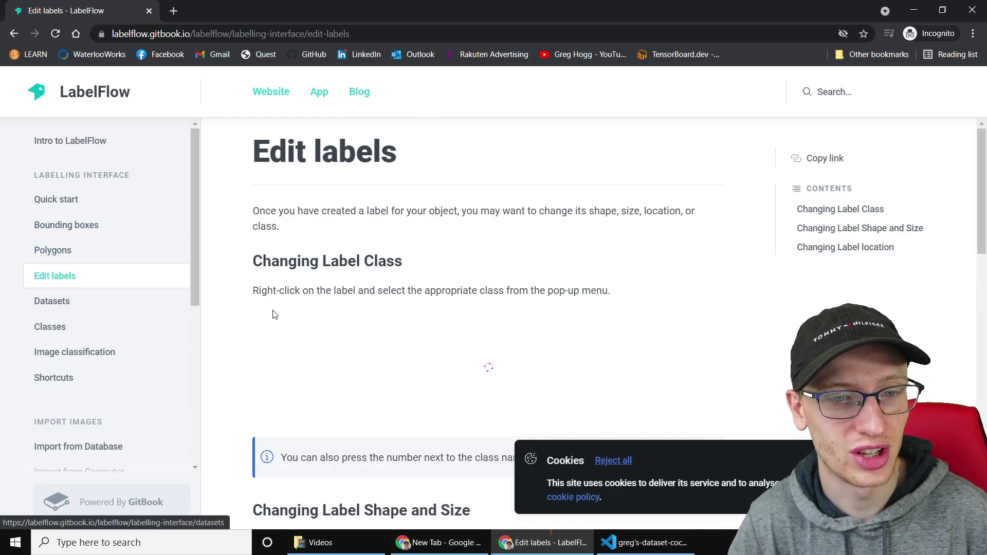
scroll(247, 281, down, 6)
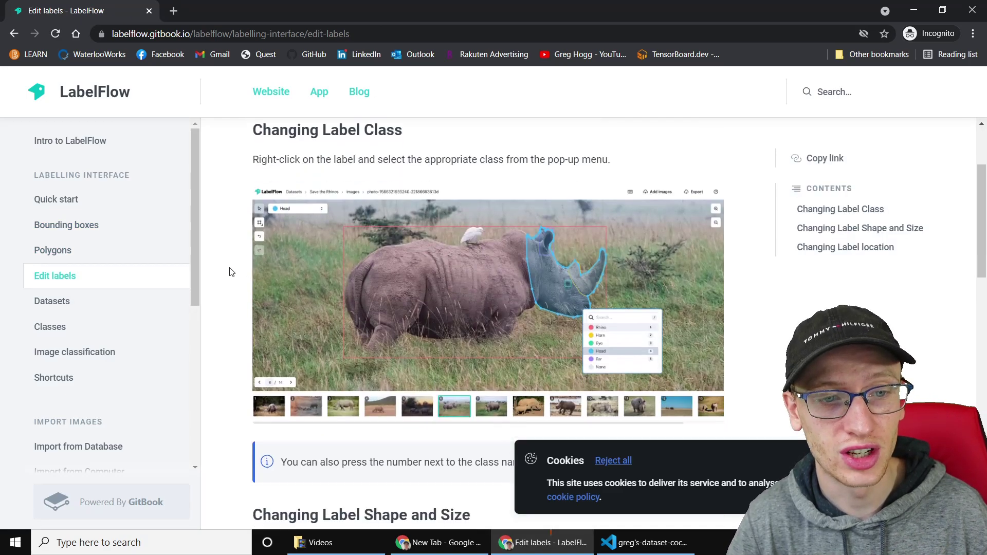
scroll(239, 273, down, 1)
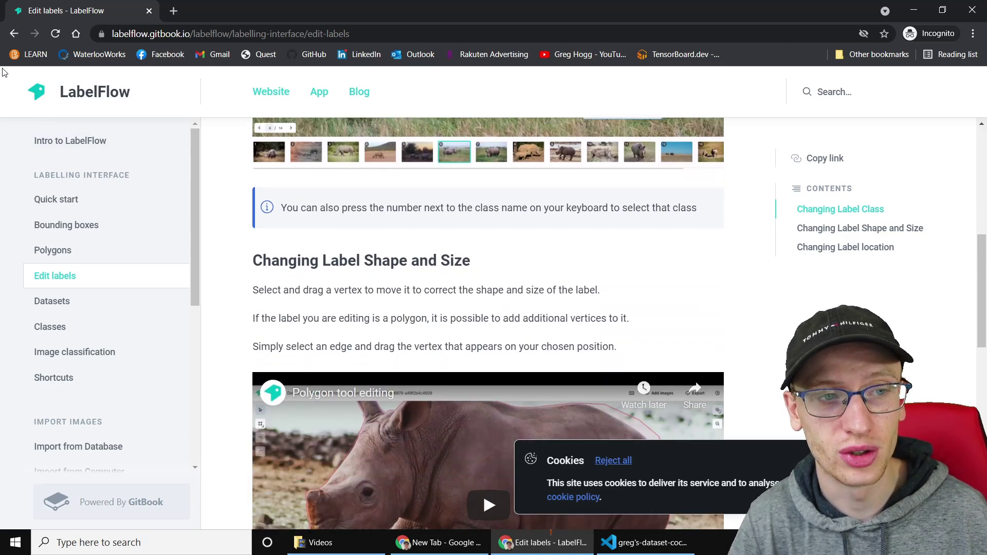
click(14, 34)
click(14, 34)
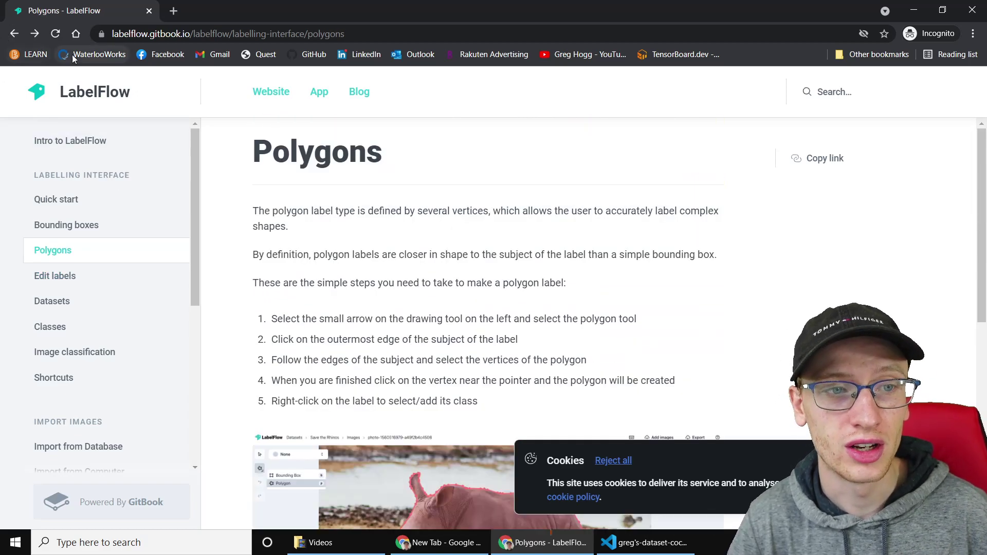
click(12, 35)
Return to the LabelFlow website home page and jump to the pricing plans section.
click(13, 34)
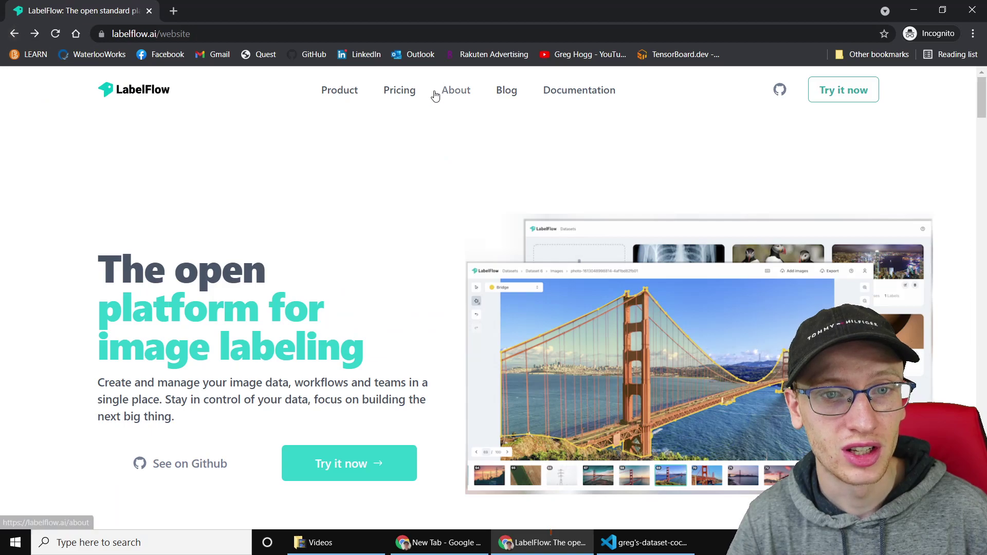
click(399, 93)
scroll(525, 272, down, 3)
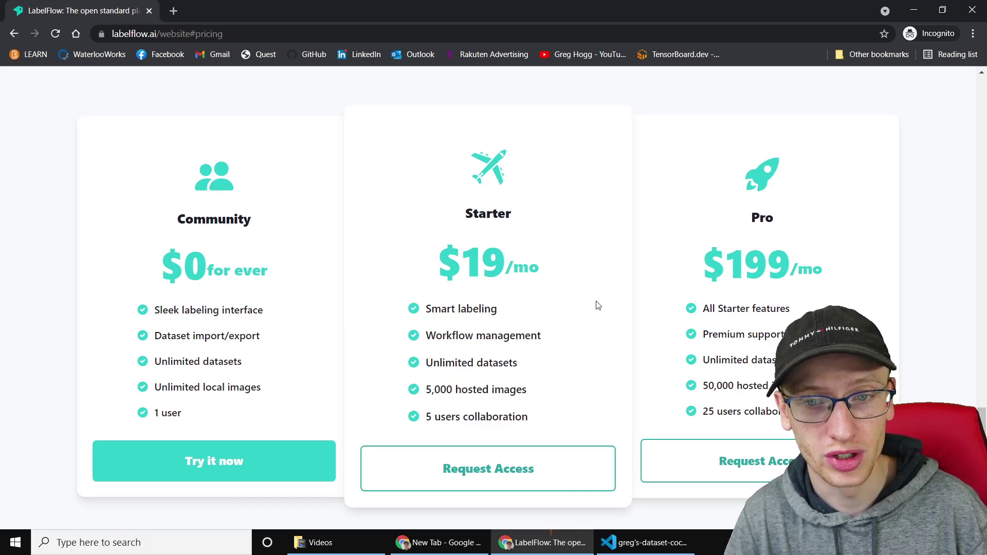
Highlight the Pro plan's $199/mo price and the Starter plan's 5,000 hosted images.
drag(828, 278, 714, 271)
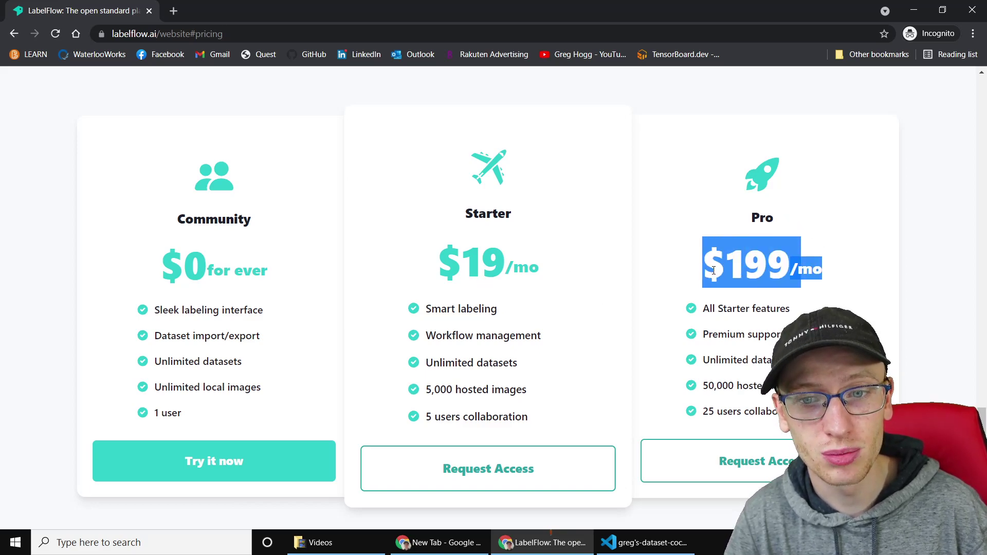
click(669, 190)
scroll(600, 254, down, 1)
scroll(560, 233, up, 1)
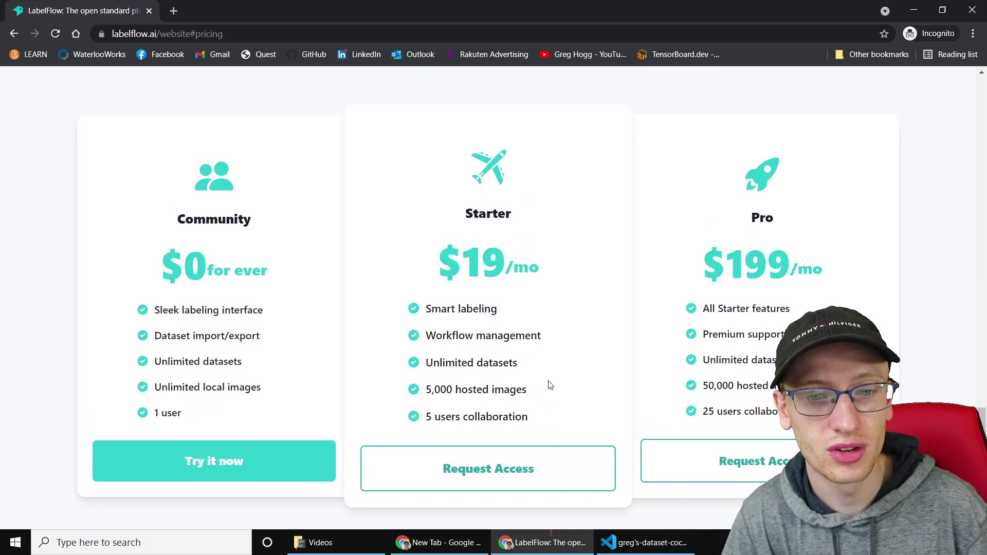
drag(548, 385, 414, 386)
click(569, 366)
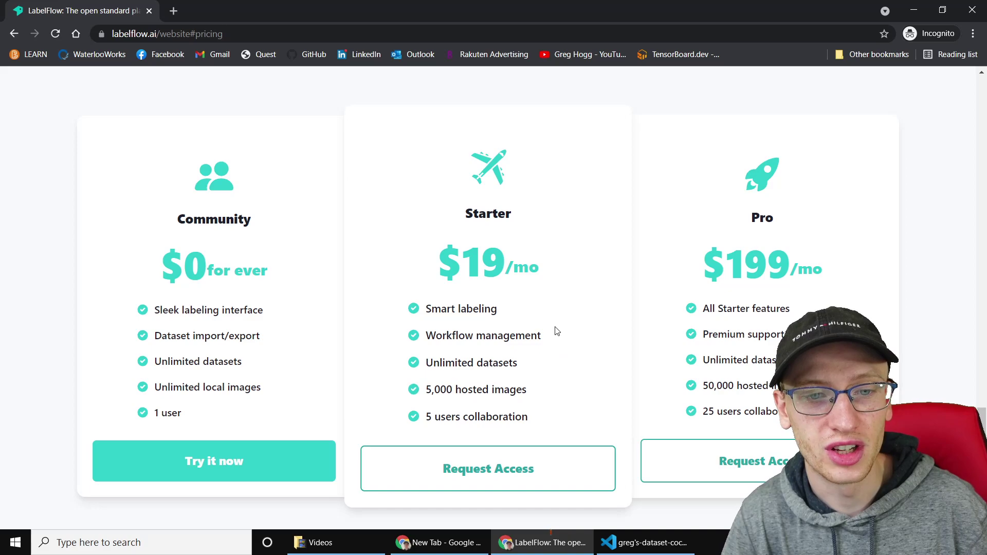